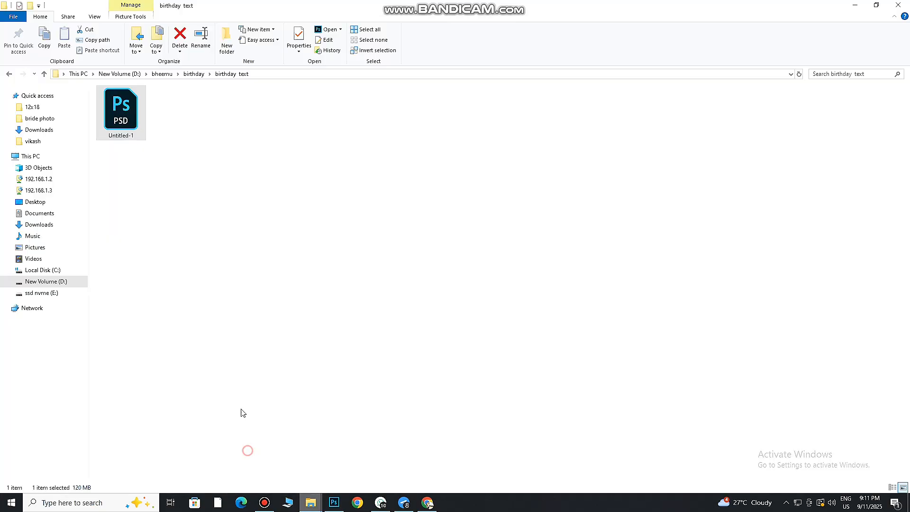
Open the BRUSH PNG folder inside all item > brush png on New Volume (D:).
click(44, 75)
click(43, 74)
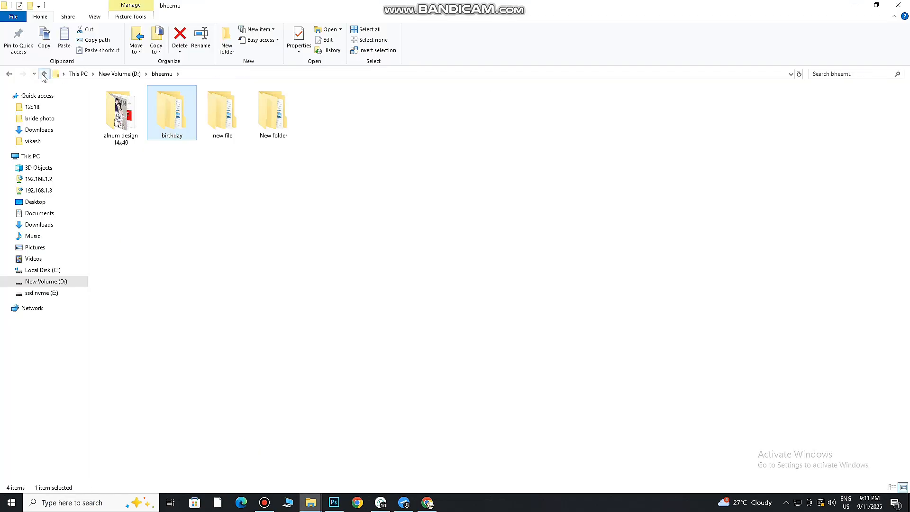
click(42, 74)
double_click(314, 122)
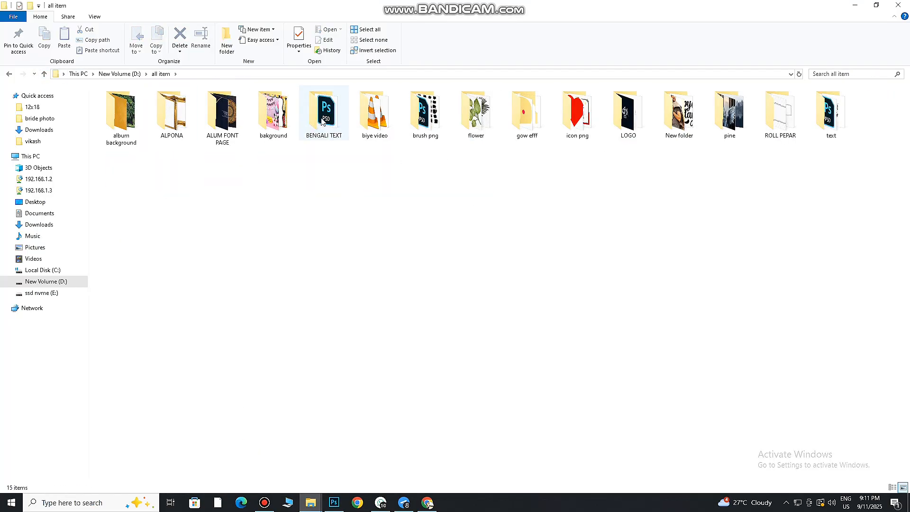
double_click(425, 114)
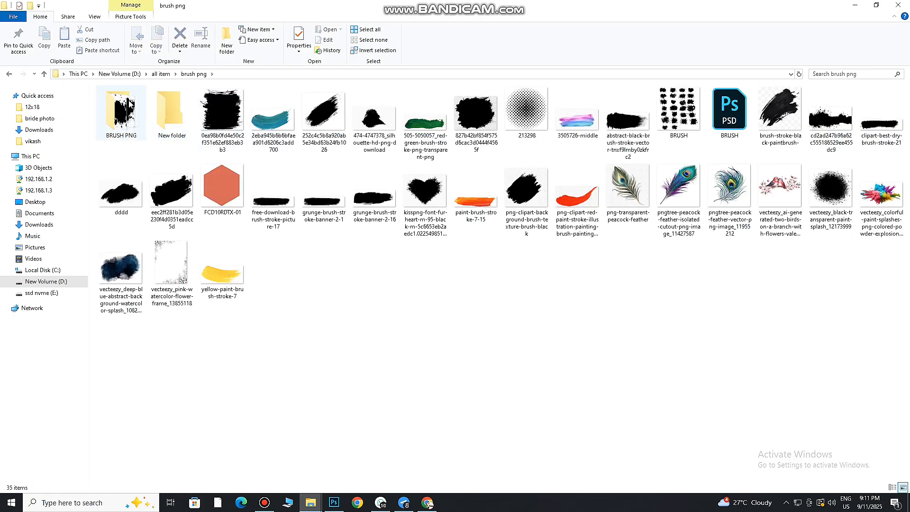
double_click(127, 107)
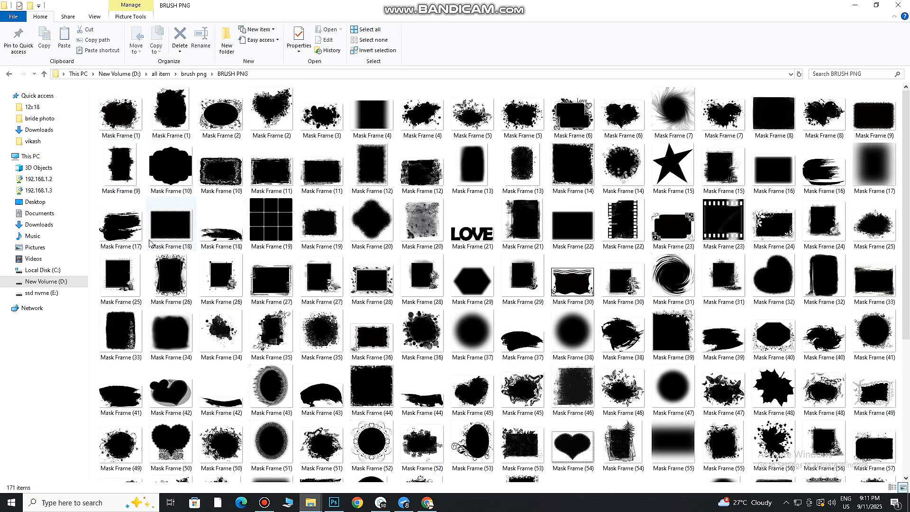
Place the black Mask Frame (1) brush image on the right half of the canvas and enlarge it to about 159%.
drag(187, 127, 574, 272)
drag(474, 276, 640, 265)
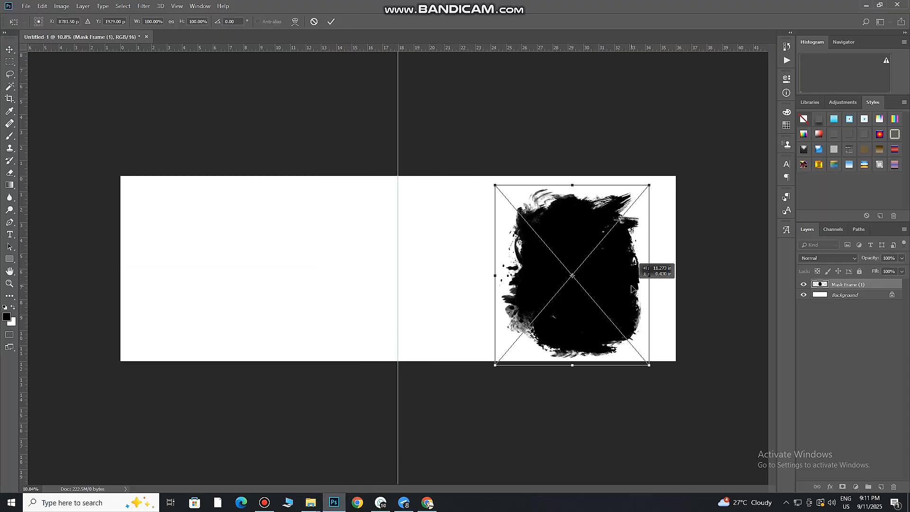
drag(659, 376, 713, 429)
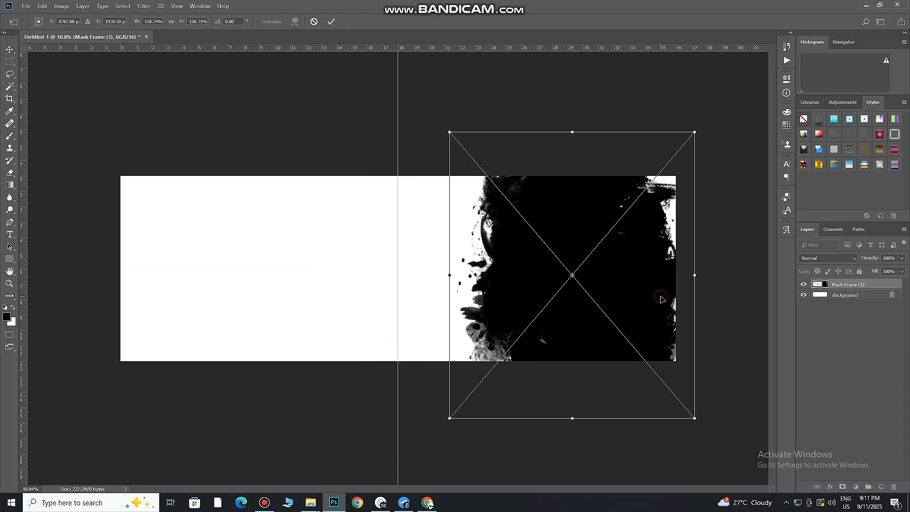
Rotate the brush shape about 16° counter-clockwise and position it so it covers the canvas's right end.
drag(662, 299, 642, 296)
drag(721, 276, 714, 229)
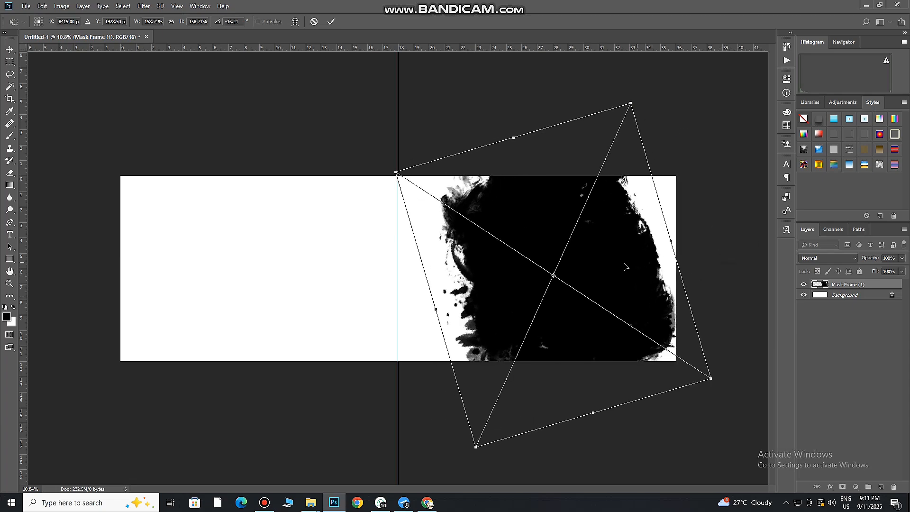
drag(623, 262, 646, 246)
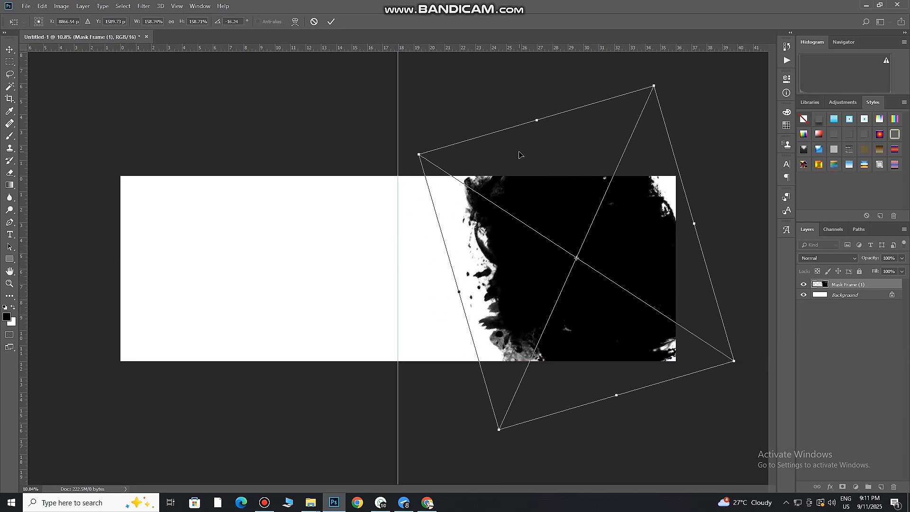
drag(539, 219, 532, 219)
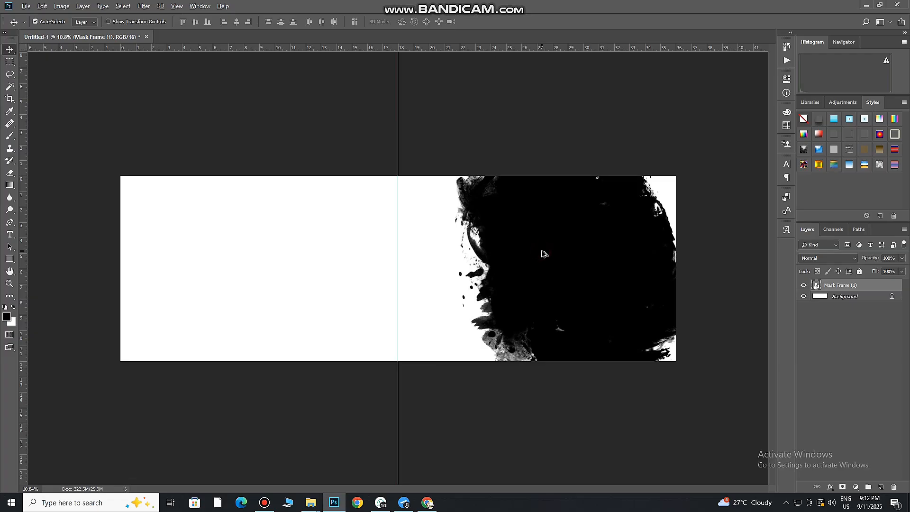
Duplicate the brush shape towards the right edge to fill the gaps, and merge both Mask Frame layers into one.
drag(542, 253, 614, 244)
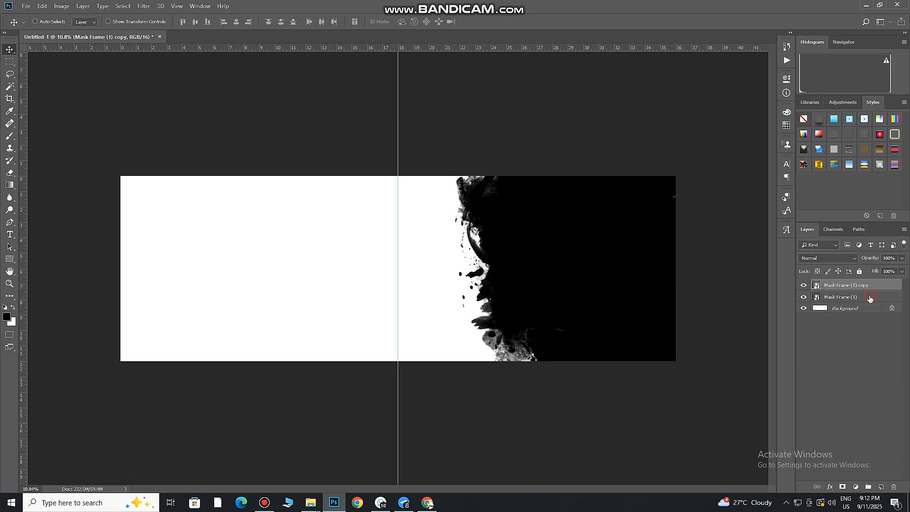
ctrl+click(870, 298)
right_click(870, 298)
click(792, 372)
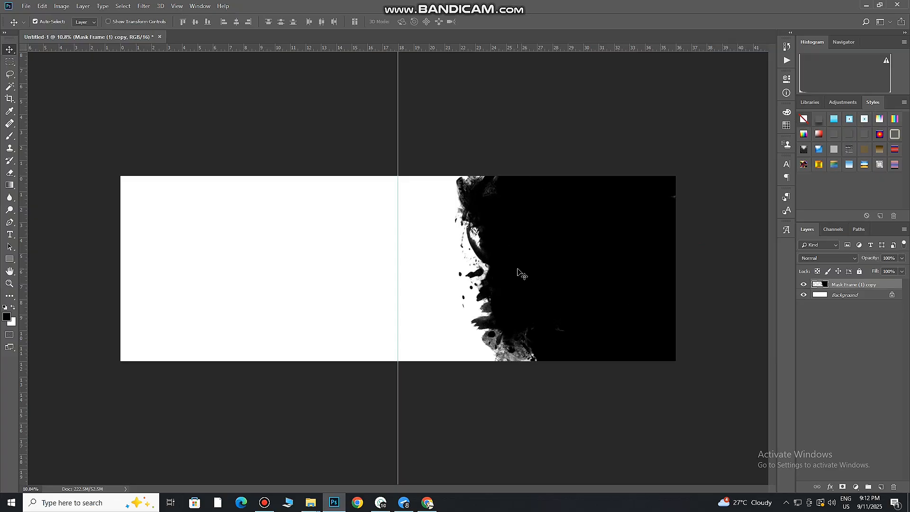
Place the yellow Ellipse_95 glow image from the D: drive directly above the Background layer.
click(847, 294)
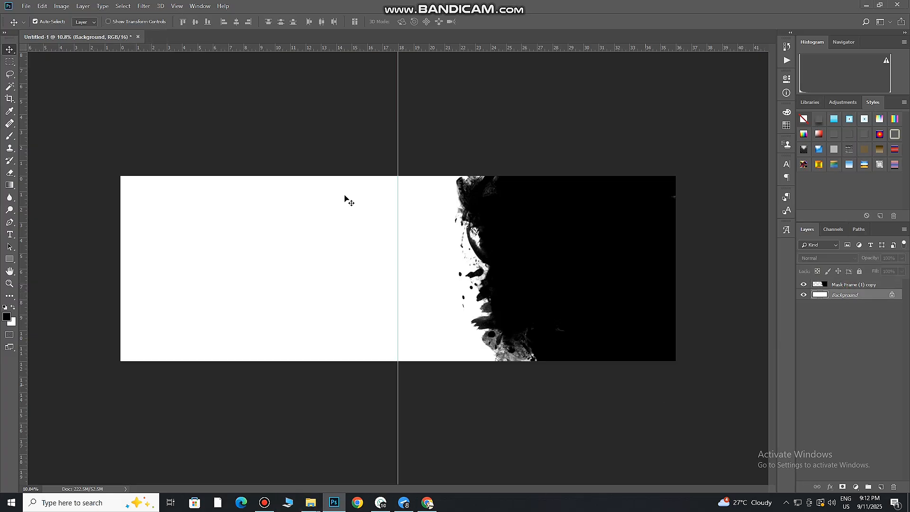
key(super+e)
click(218, 285)
double_click(480, 128)
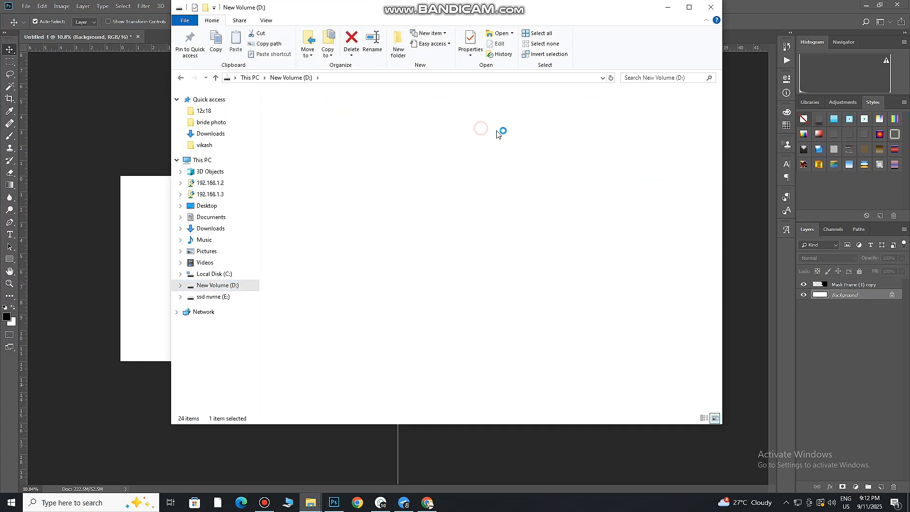
double_click(687, 126)
drag(391, 126, 126, 241)
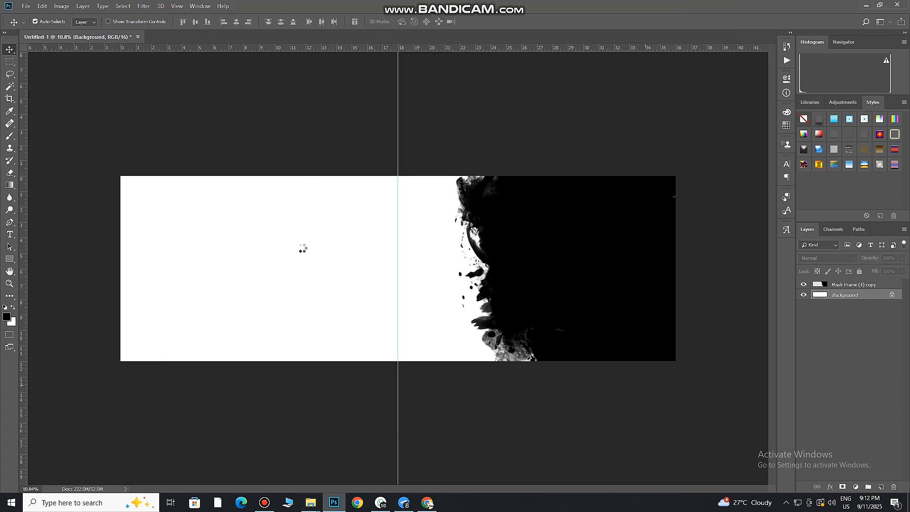
Enlarge the yellow glow until it fills the canvas's left part and shift it slightly left.
drag(484, 353, 781, 503)
drag(615, 358, 558, 355)
click(331, 22)
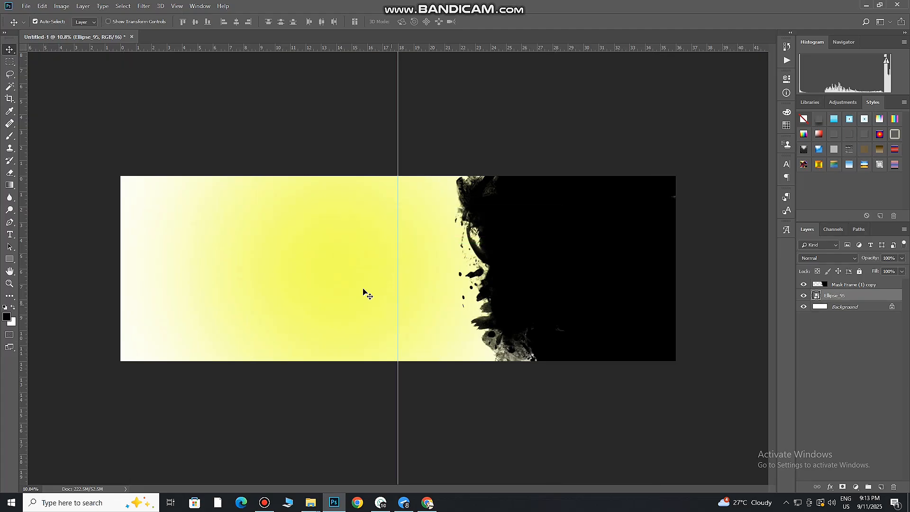
Add a black (000000) Solid Color fill layer above the Background layer.
click(867, 308)
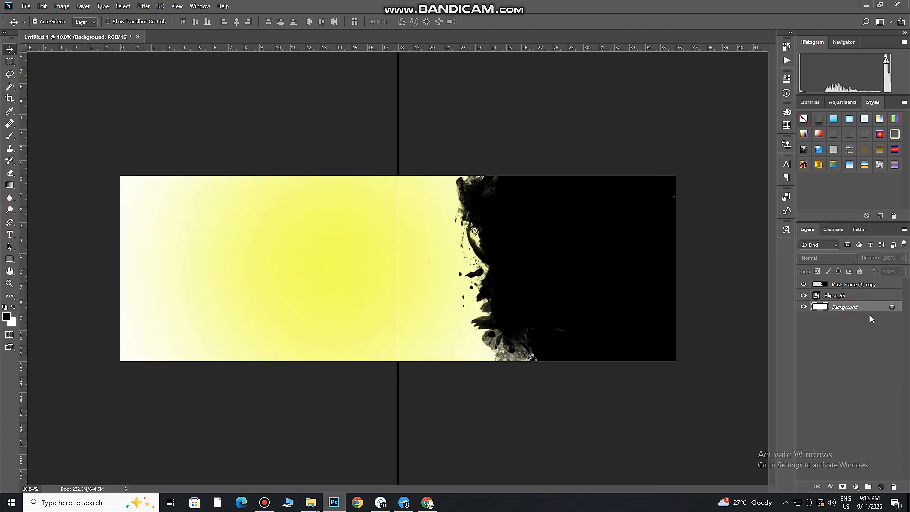
click(856, 487)
click(844, 320)
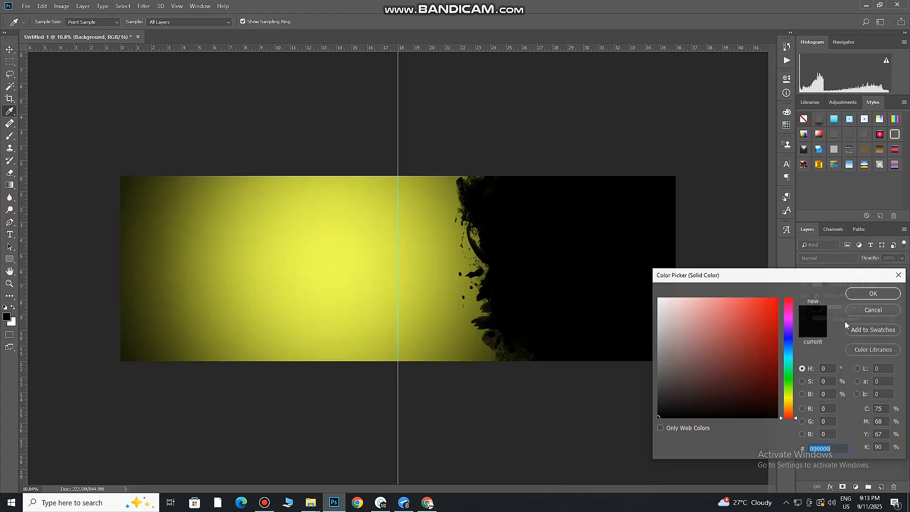
click(875, 293)
key(v)
Apply an orange Color Overlay to the Ellipse_95 layer and set the layer's opacity to 70%.
click(848, 296)
double_click(864, 299)
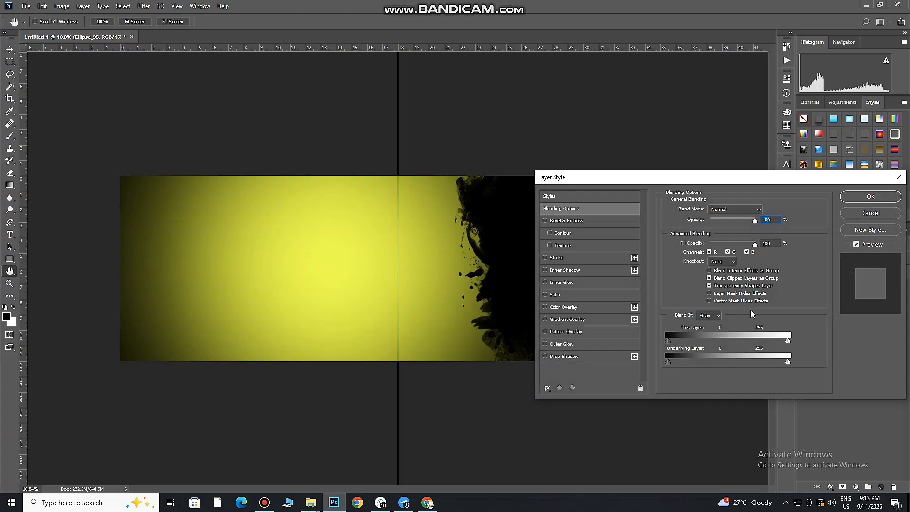
click(583, 307)
click(860, 196)
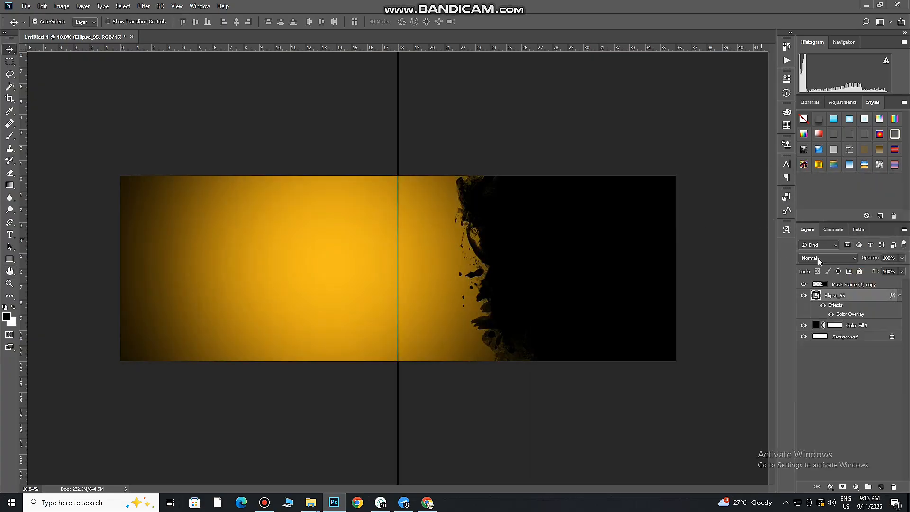
click(902, 258)
mouse_move(887, 270)
mouse_down()
mouse_move(866, 269)
mouse_move(888, 269)
mouse_up()
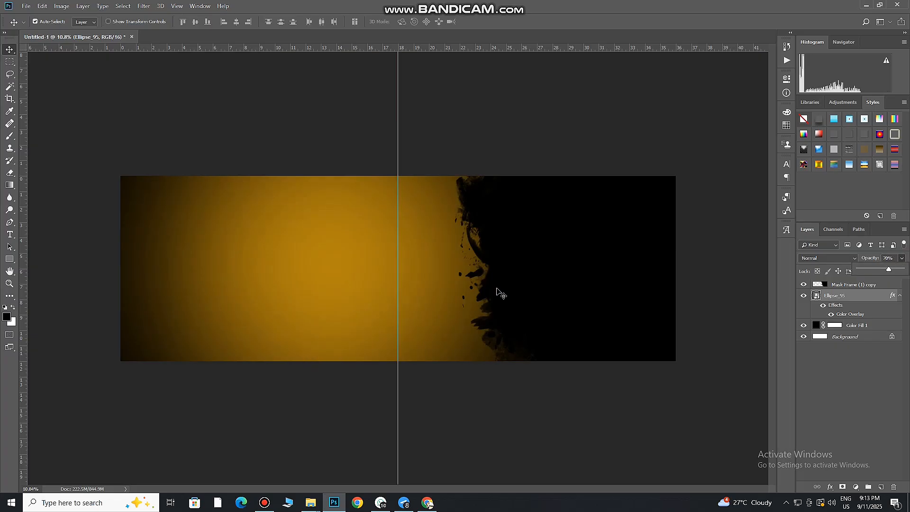
click(194, 256)
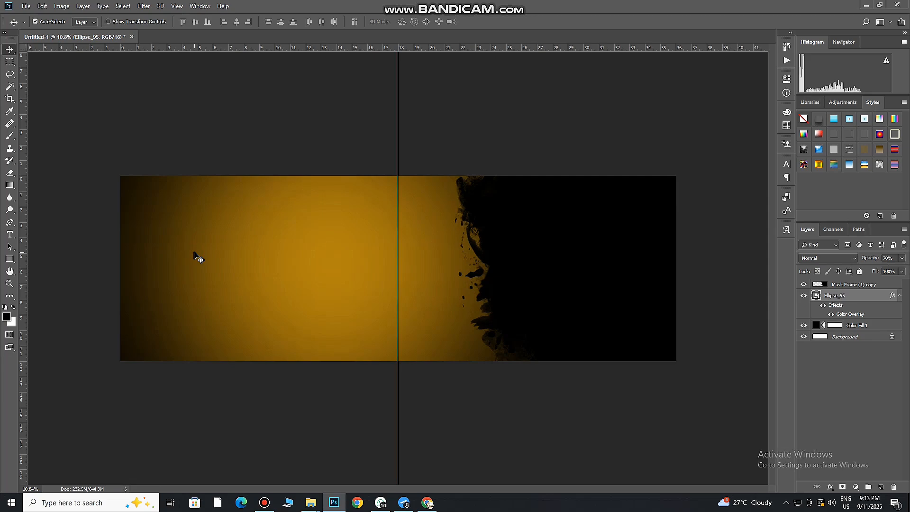
Place the first portrait from the bride photo folder into the document, accepting the Camera Raw settings unchanged.
mouse_move(310, 502)
click(327, 462)
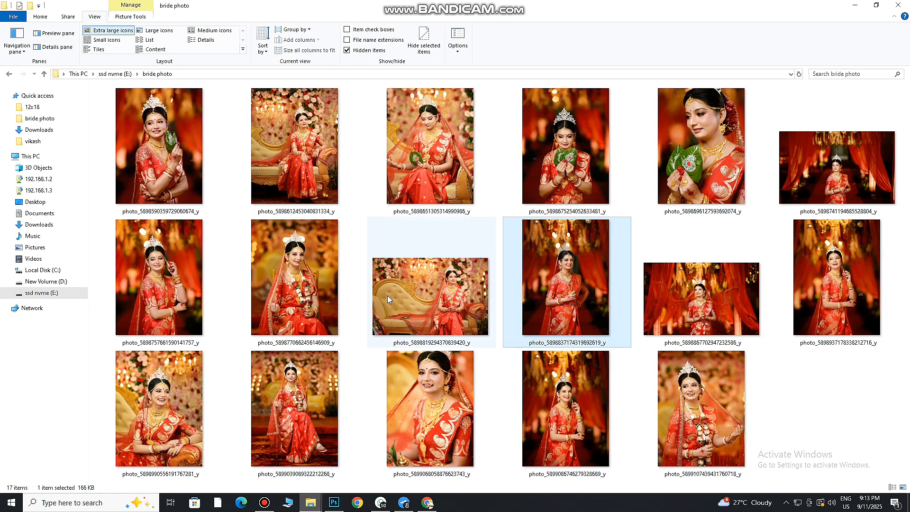
drag(194, 151, 332, 415)
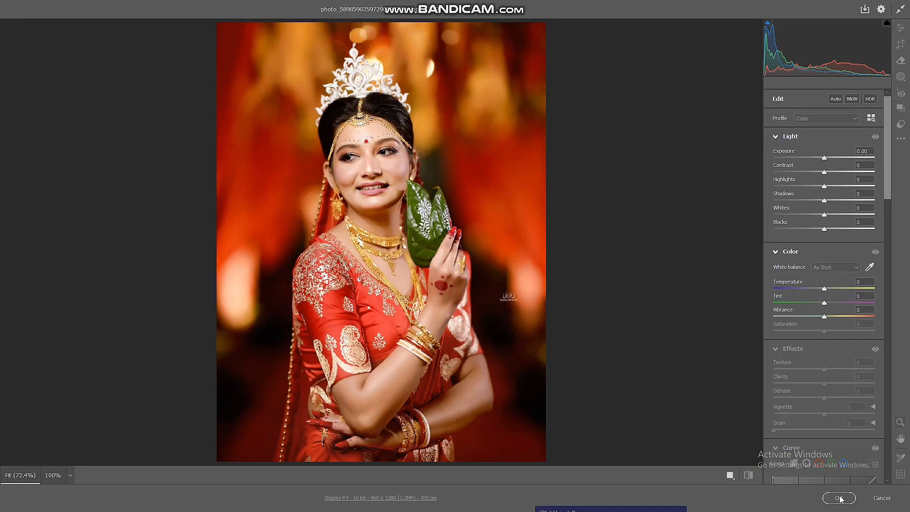
click(841, 498)
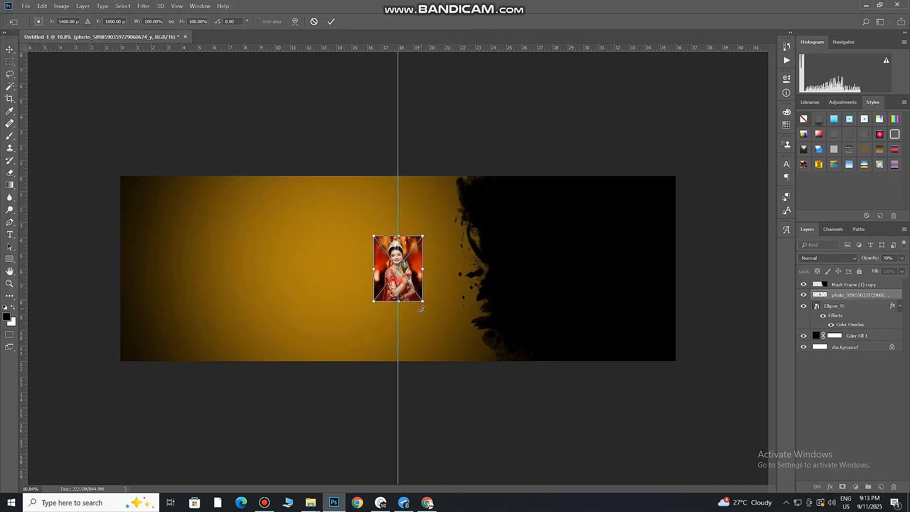
Enlarge the bride photo to fill the canvas height and align it with the canvas's left edge.
drag(422, 300, 495, 397)
drag(432, 278, 243, 262)
drag(284, 406, 275, 391)
click(331, 21)
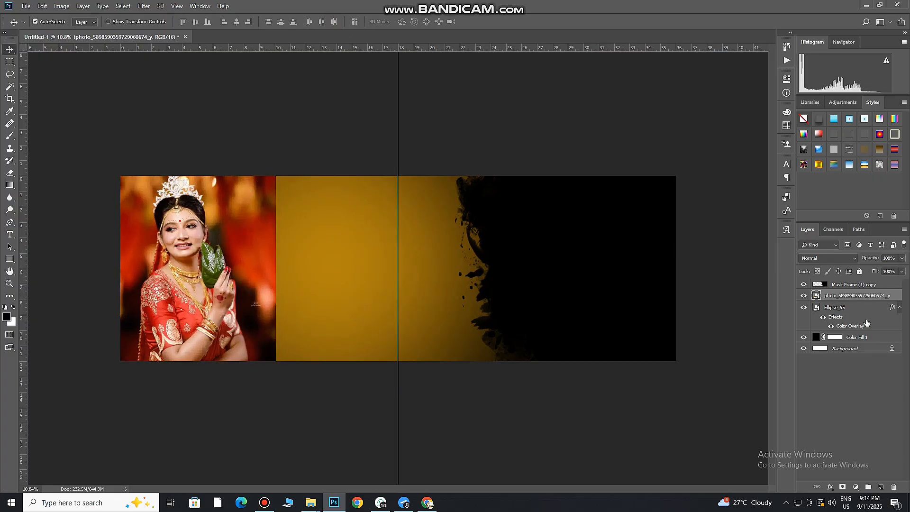
click(892, 307)
double_click(891, 308)
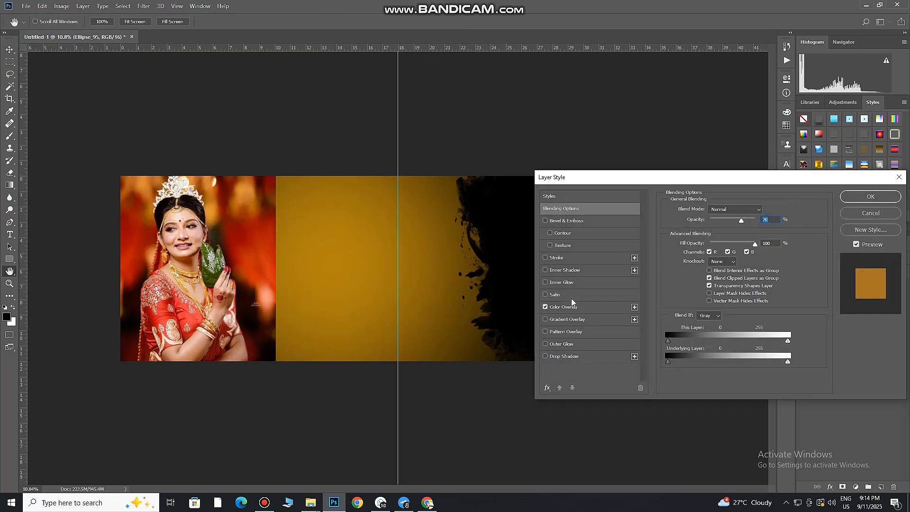
click(571, 307)
click(763, 212)
click(368, 256)
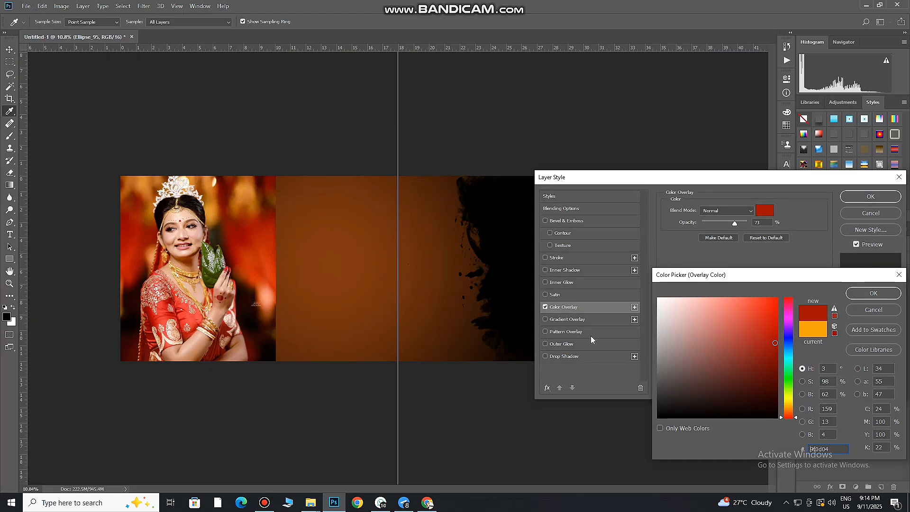
click(186, 303)
click(882, 309)
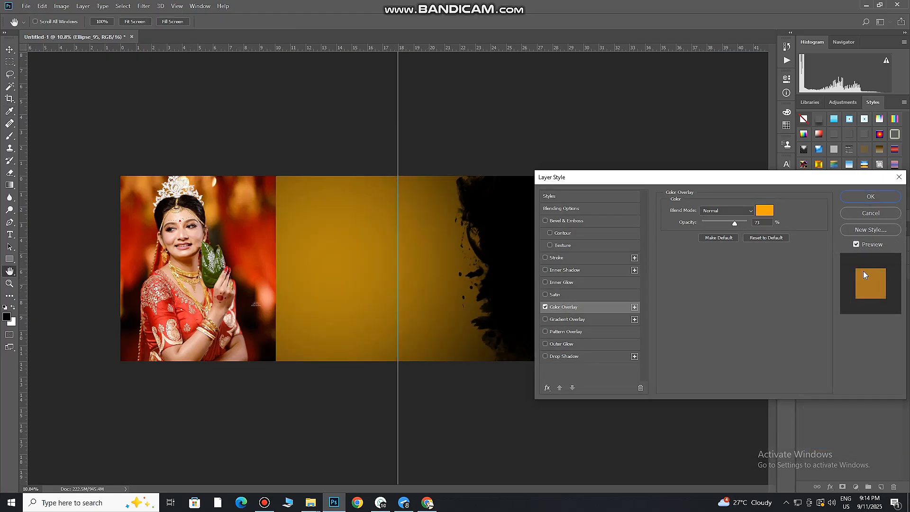
click(870, 213)
Add a black layer mask that hides the bride photo, and choose a soft round brush with 0% hardness.
click(837, 298)
alt+click(842, 487)
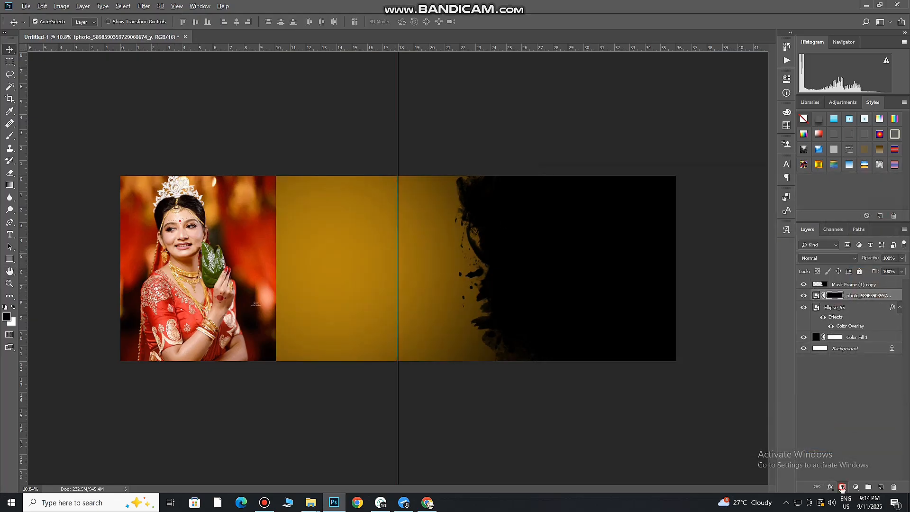
click(10, 136)
click(41, 22)
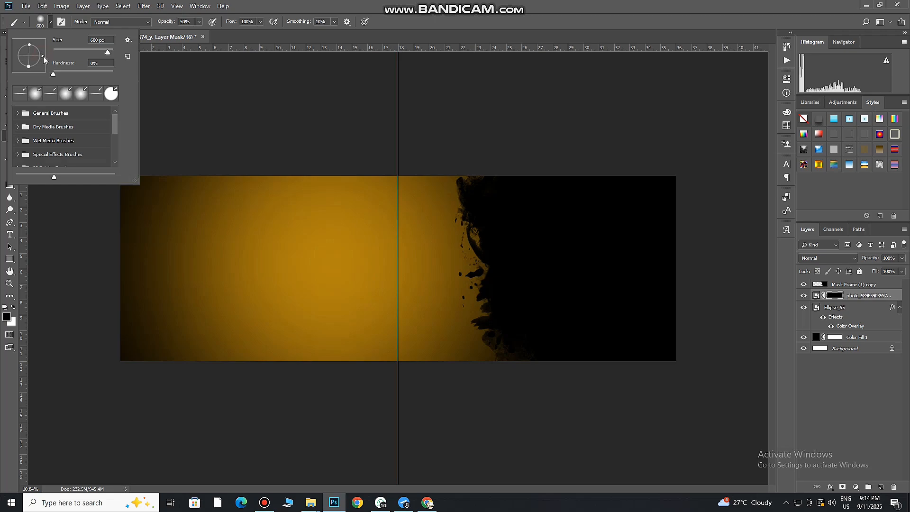
key(Return)
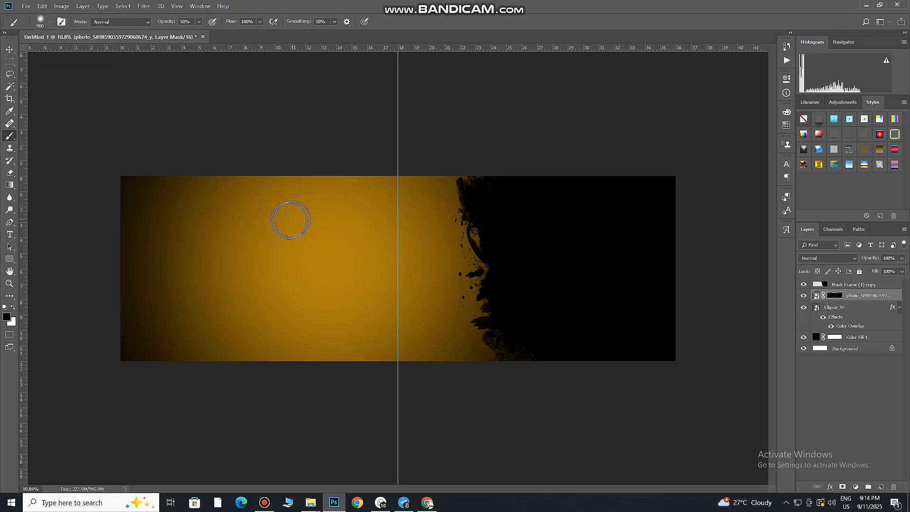
Enlarge the brush to 2200 px and paint white on the mask to reveal the bride's face and upper body with soft edges.
key(bracketright)
key(bracketright)
key(bracketright)
key(bracketright)
key(bracketright)
key(bracketright)
key(bracketright)
key(bracketright)
key(bracketright)
key(bracketright)
key(bracketright)
key(bracketright)
key(x)
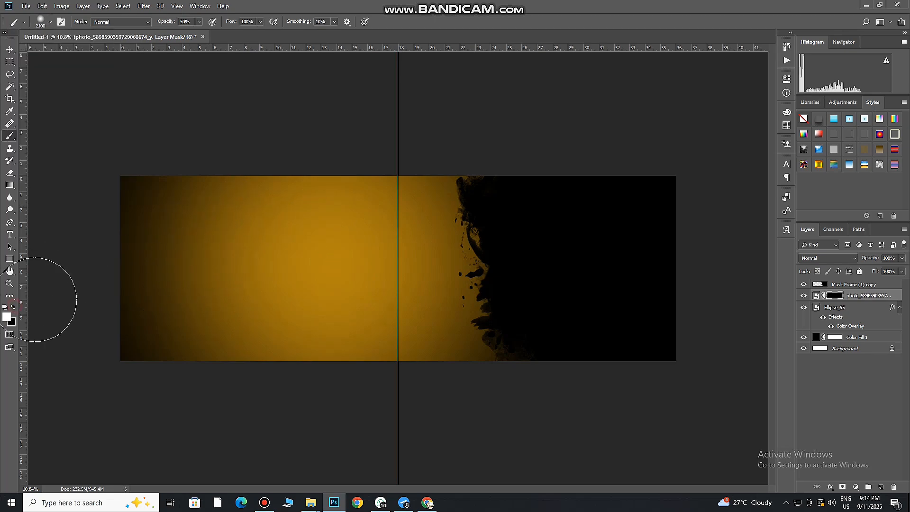
key(bracketright)
click(188, 236)
click(195, 233)
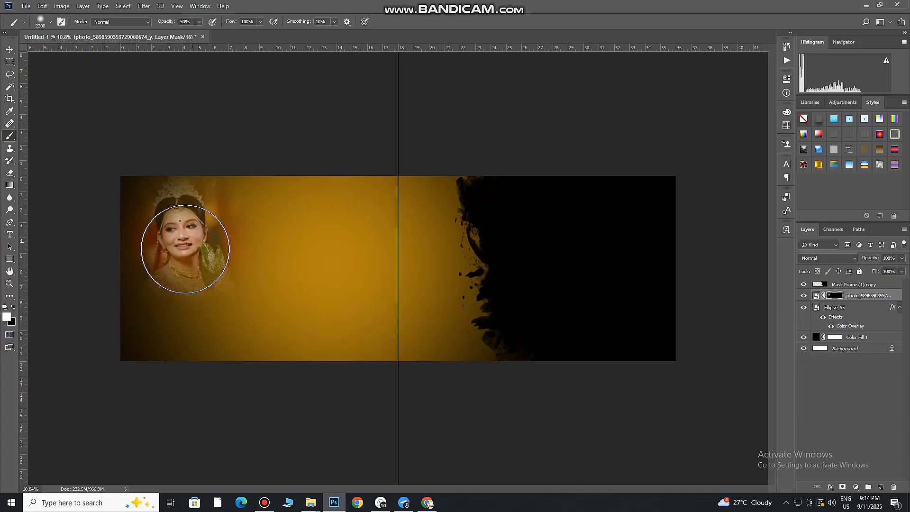
mouse_move(208, 235)
mouse_down()
mouse_move(220, 235)
mouse_move(205, 242)
mouse_move(205, 234)
mouse_up()
click(203, 241)
click(205, 241)
Recolour the Ellipse_95 layer's Color Overlay with the reddish brown #912306 sampled from the bride photo's background.
click(886, 309)
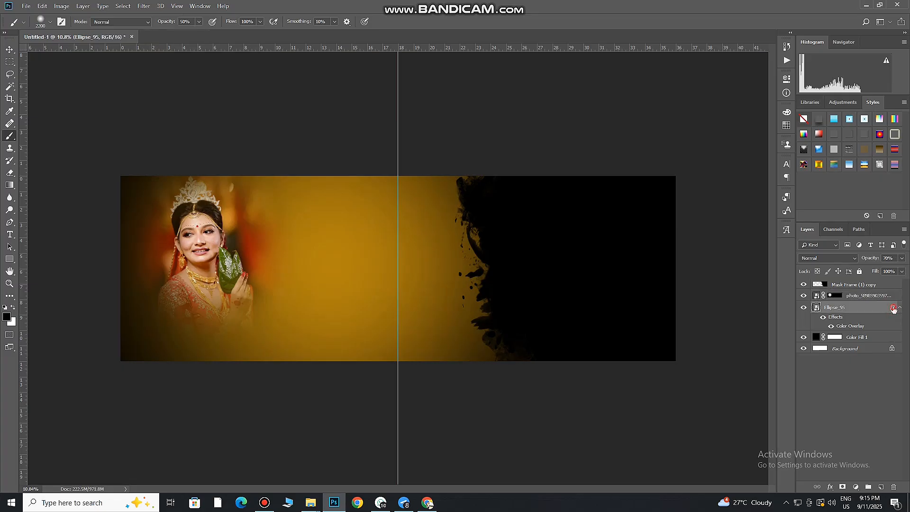
double_click(893, 309)
click(597, 307)
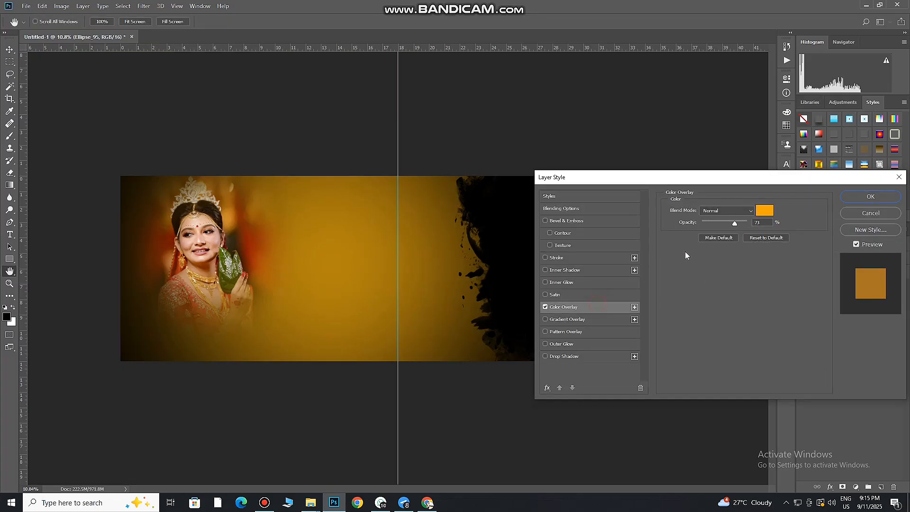
click(763, 211)
click(251, 243)
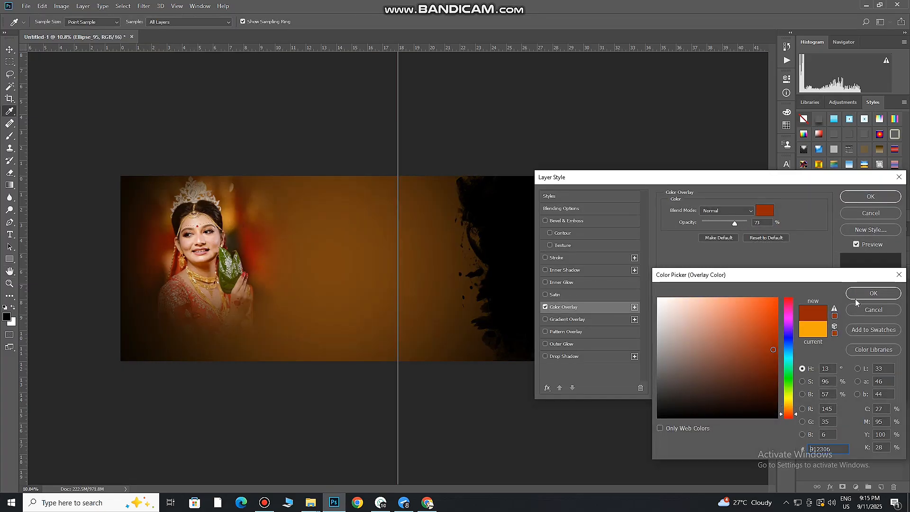
click(872, 292)
click(745, 222)
drag(742, 224, 735, 225)
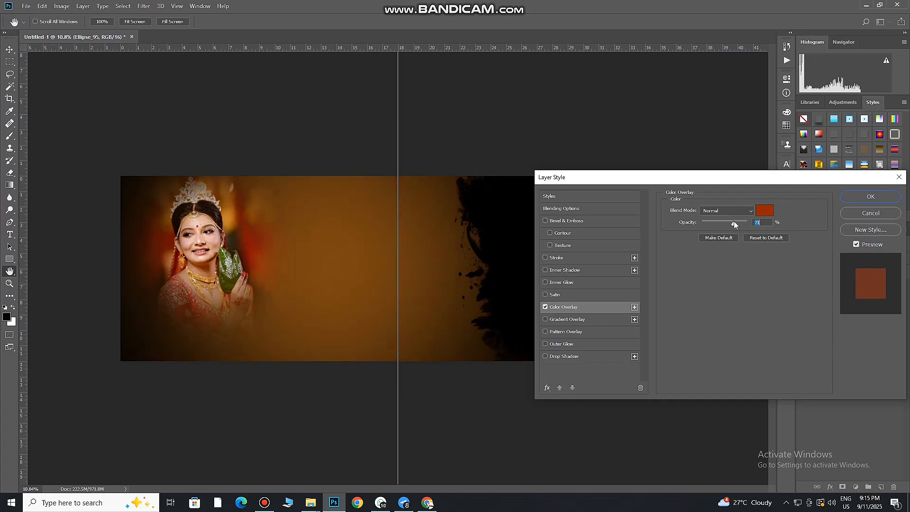
click(869, 197)
key(b)
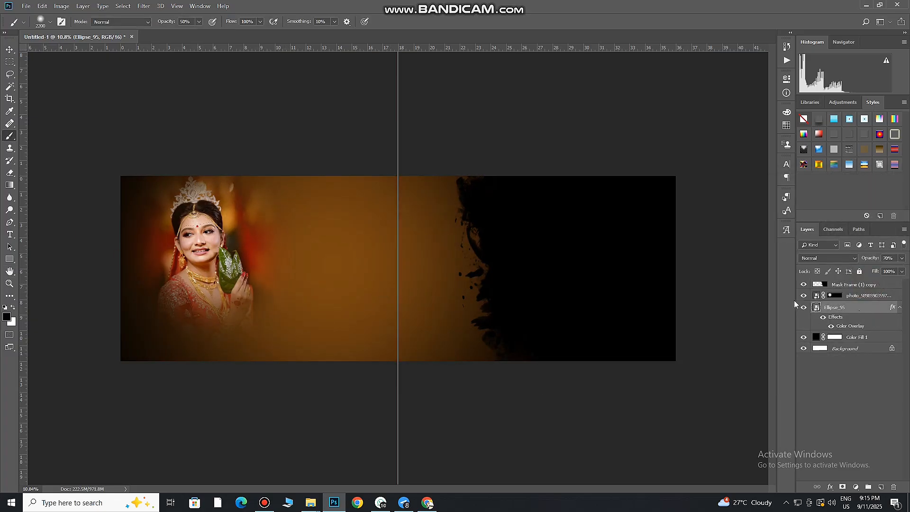
Move the bride portrait slightly up and left, and set its blend mode to Luminosity.
key(v)
ctrl+click(199, 235)
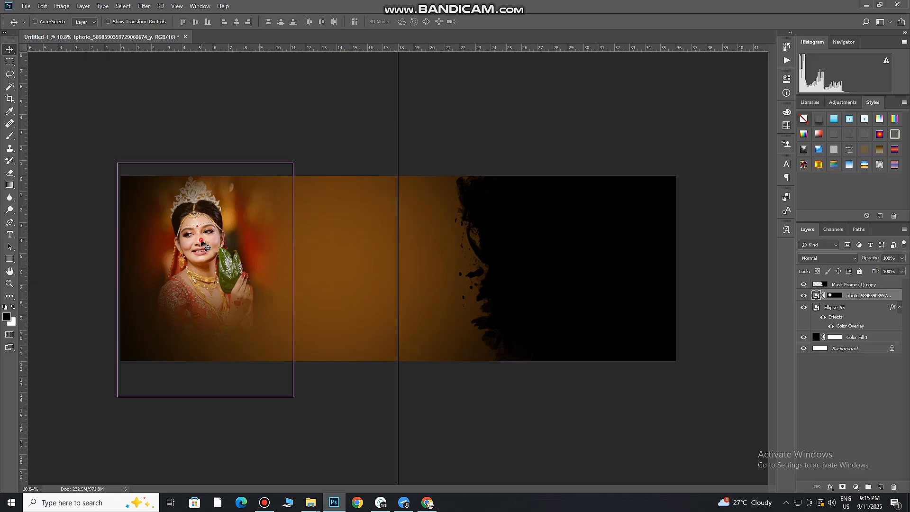
drag(201, 240, 168, 231)
click(825, 258)
click(811, 489)
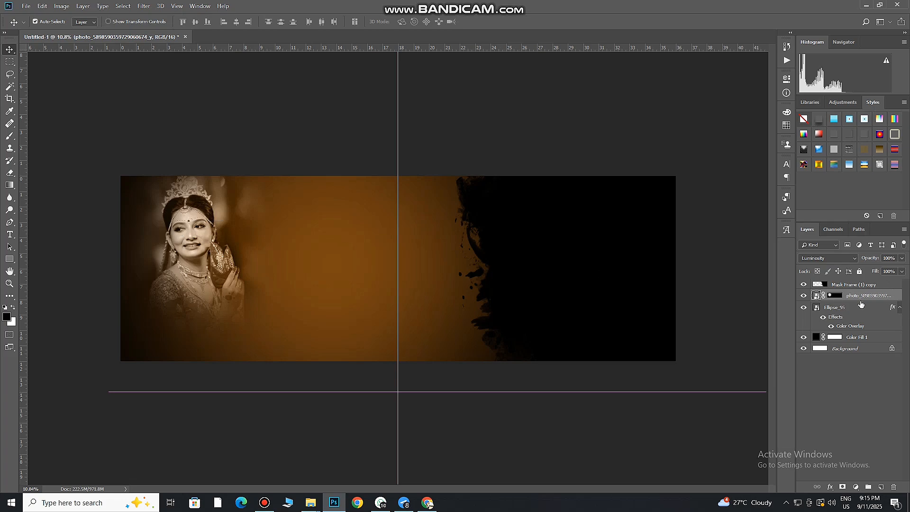
Strengthen the Ellipse_95 layer's Color Overlay by raising its opacity, and set the layer opacity to 84%.
click(893, 310)
double_click(891, 308)
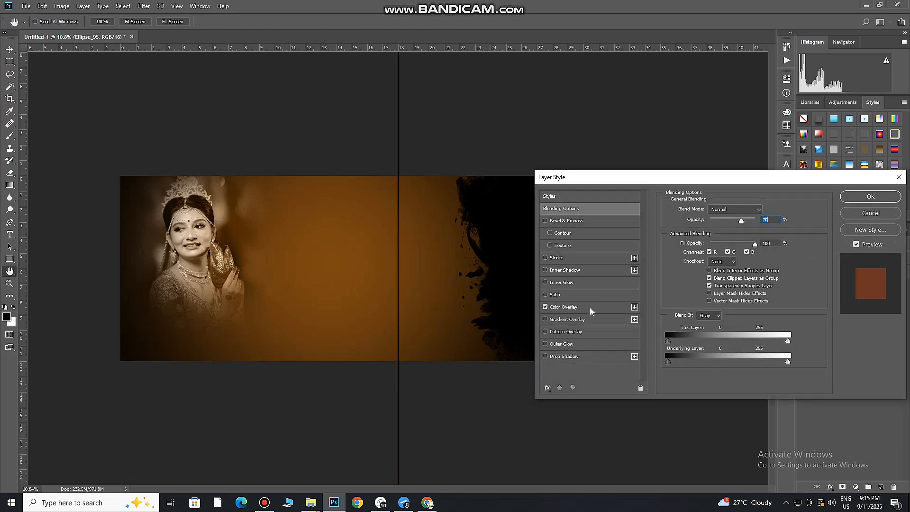
click(569, 307)
drag(747, 222, 743, 224)
click(870, 196)
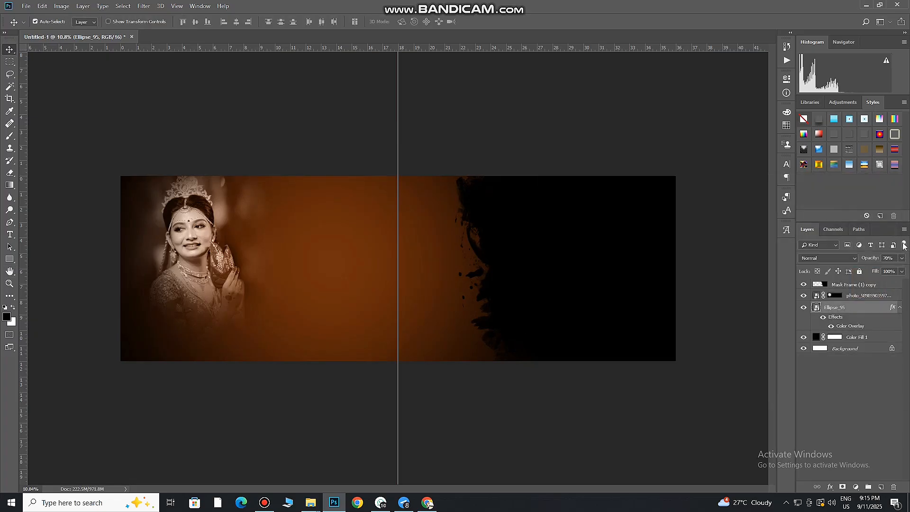
click(902, 258)
drag(887, 271, 902, 271)
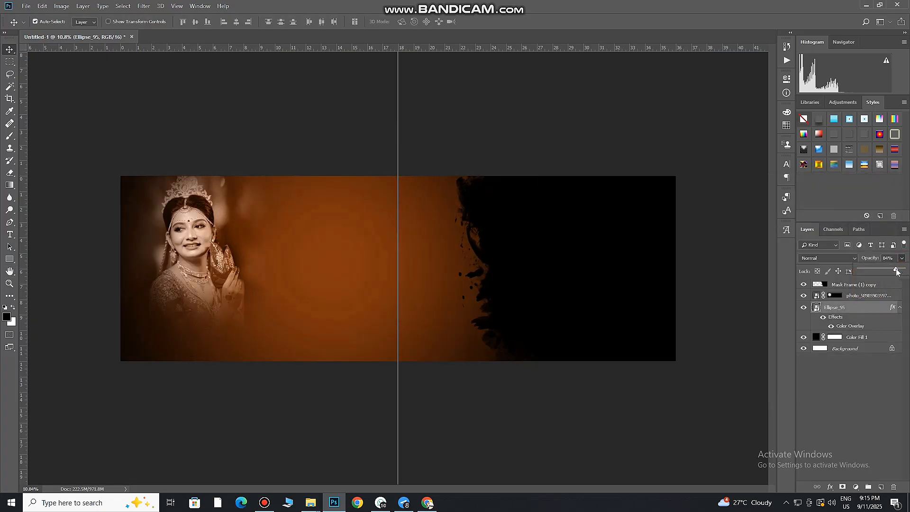
Nudge the bride portrait a little further towards the canvas's left edge.
scroll(266, 250, up, 1)
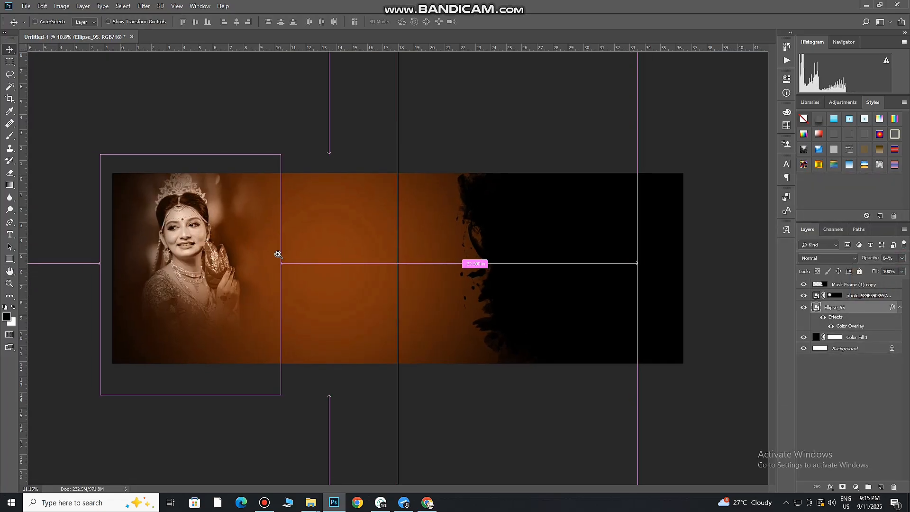
click(218, 265)
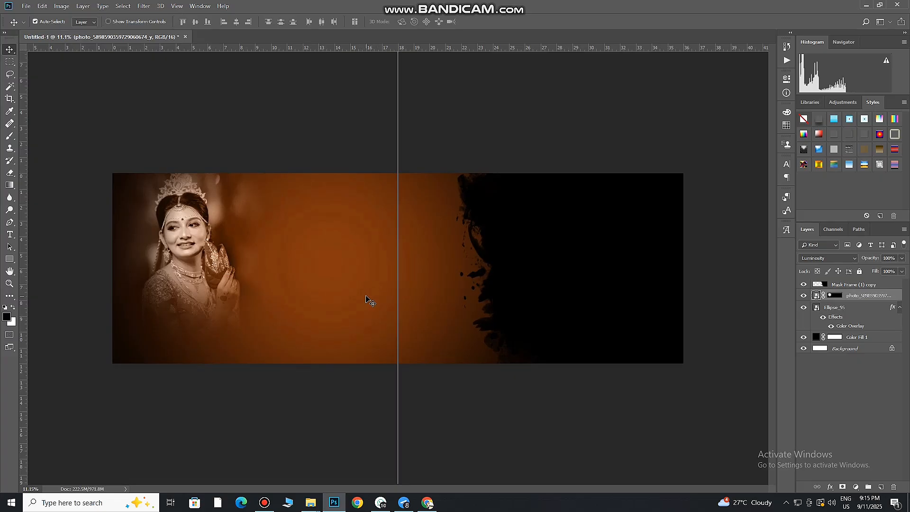
drag(199, 242, 190, 249)
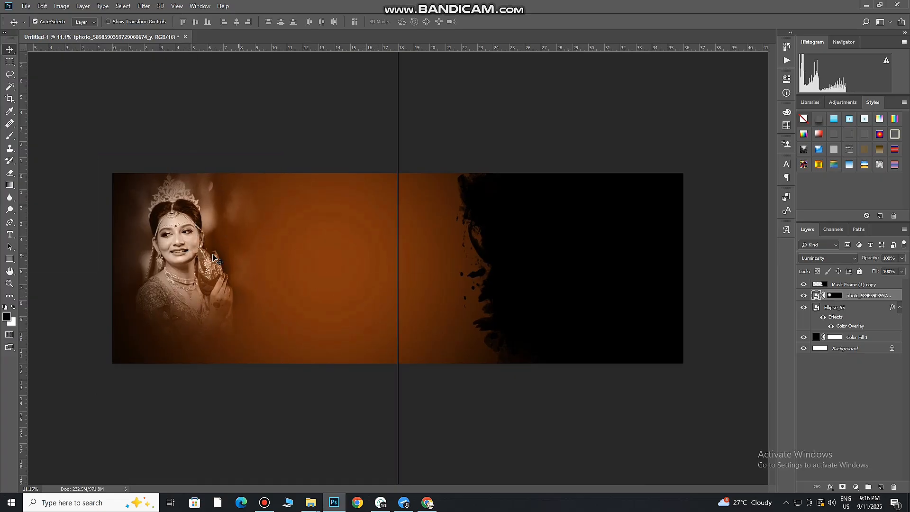
Place the cut-out standing bride image Adobe Express - file (7) into the document at 90% scale, near the torn edge of the black frame.
middle_click(310, 502)
click(222, 146)
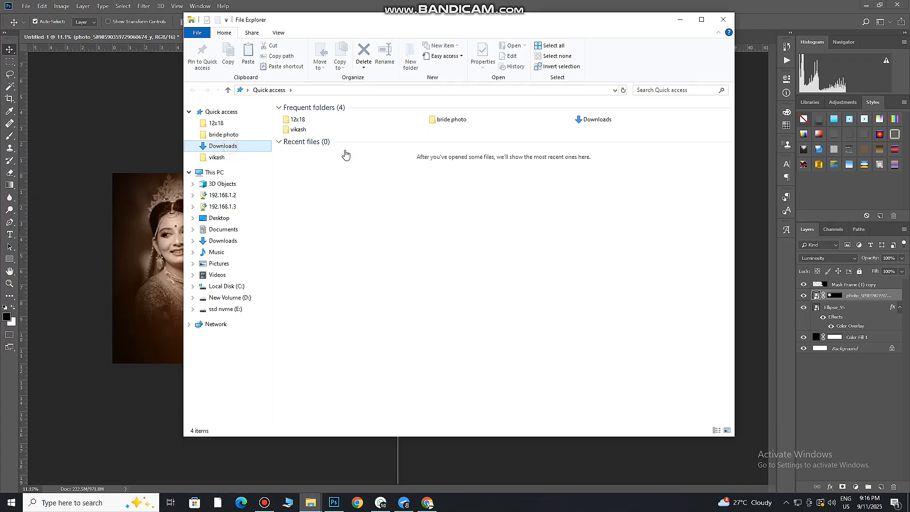
drag(414, 143, 417, 351)
drag(417, 308, 501, 302)
click(331, 22)
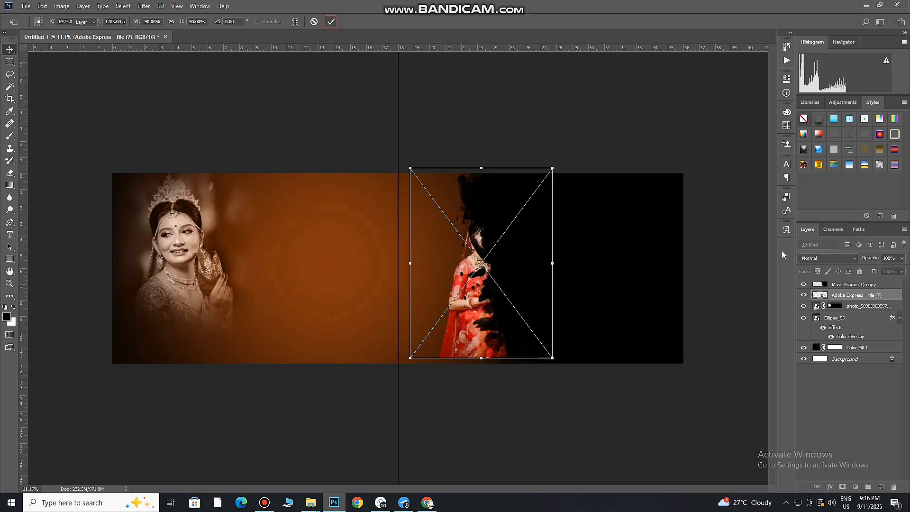
Bring the standing bride layer above Mask Frame (1) copy and move her onto the black area at the page's right.
click(879, 285)
click(575, 329)
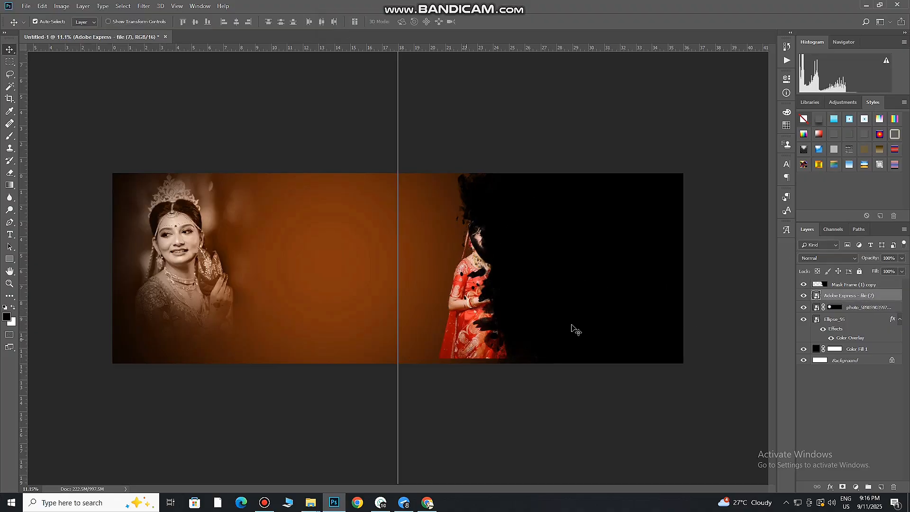
drag(886, 297, 882, 285)
drag(497, 349, 608, 349)
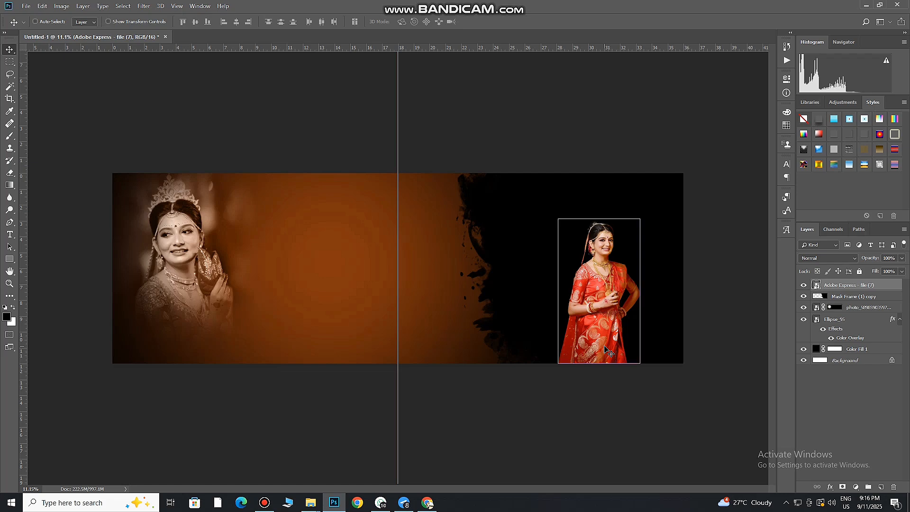
Enlarge the standing bride to about 108% and shift her slightly to the right over the black area.
key(ctrl+t)
drag(671, 363, 683, 377)
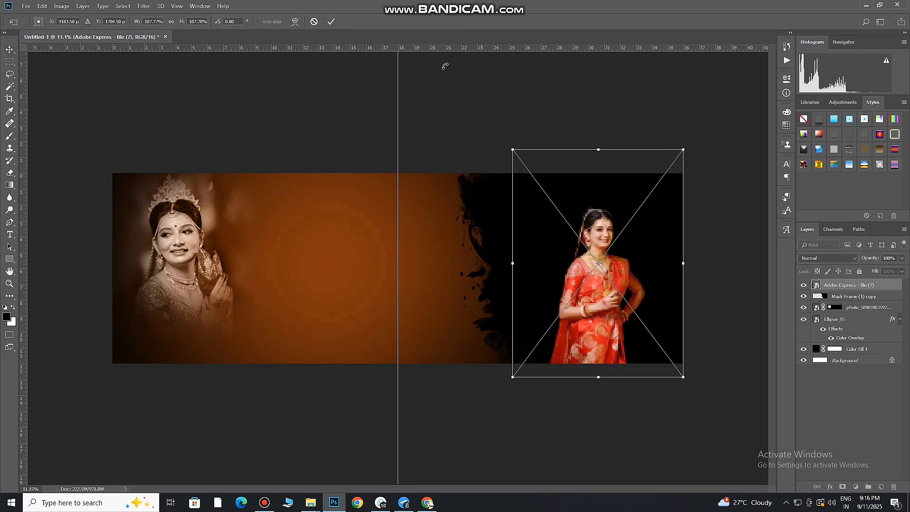
click(335, 23)
mouse_move(629, 258)
mouse_down()
mouse_move(695, 296)
mouse_move(638, 261)
mouse_up()
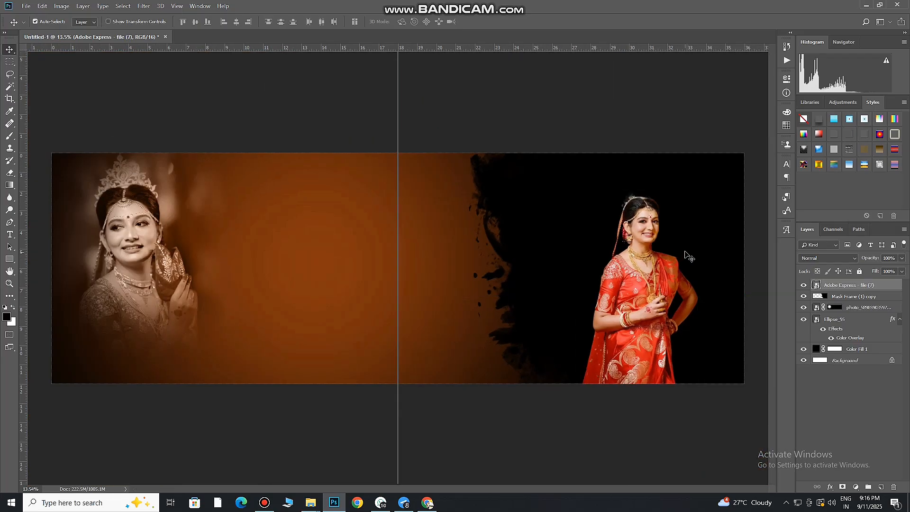
Place Mask Frame (21) from the BRUSH PNG folder directly above the Mask Frame (1) copy layer.
click(858, 299)
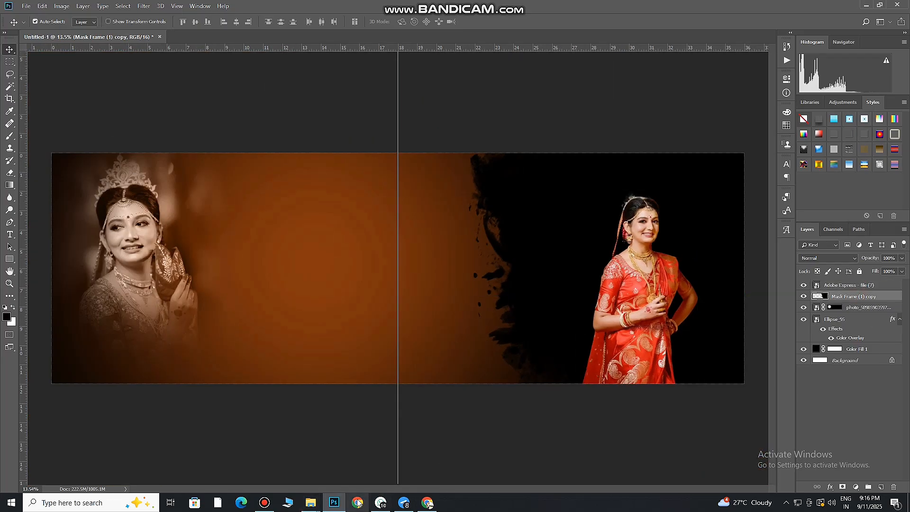
mouse_move(312, 502)
click(188, 469)
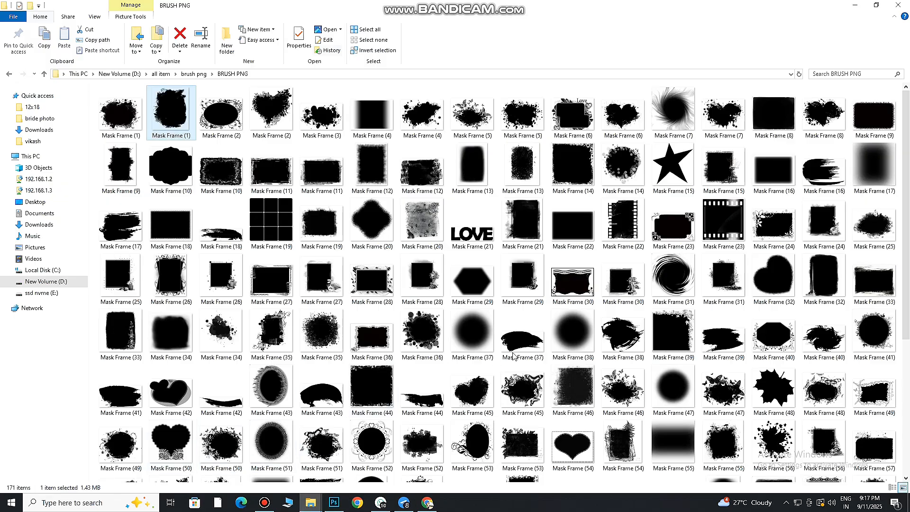
scroll(514, 356, down, 3)
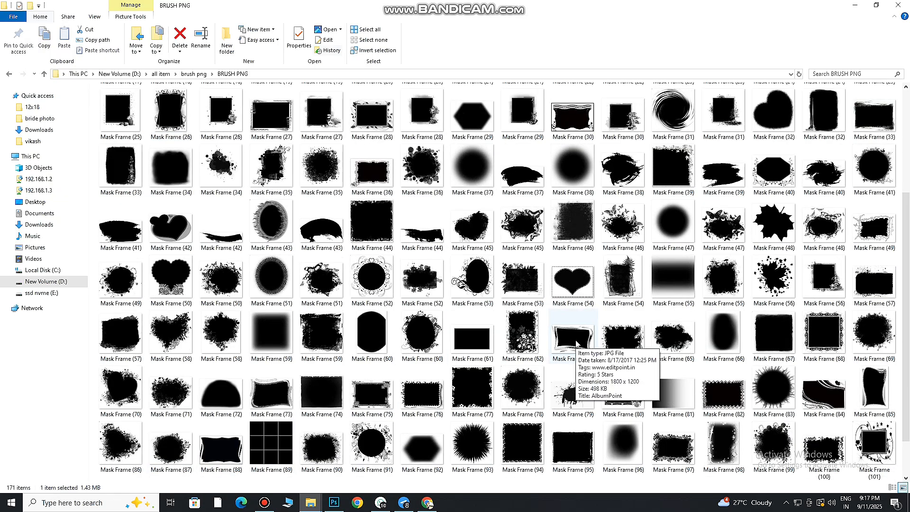
scroll(576, 343, down, 1)
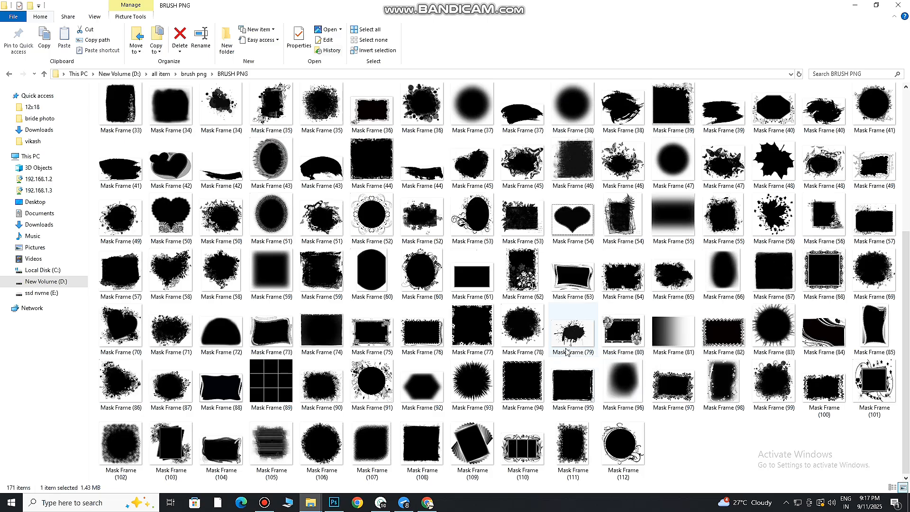
scroll(566, 351, up, 2)
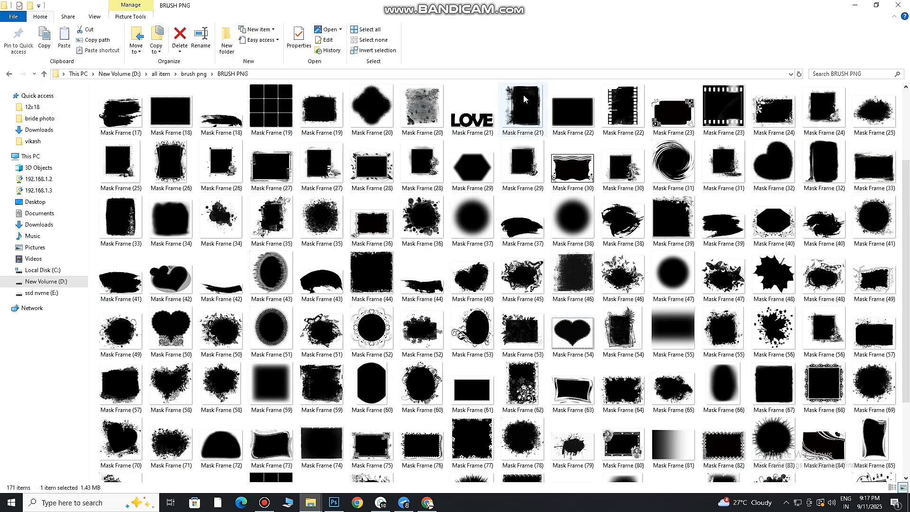
drag(523, 98, 436, 274)
Rotate Mask Frame (21) by 90°, scale it down and position it mostly left of the vertical centre guide.
drag(537, 223, 444, 383)
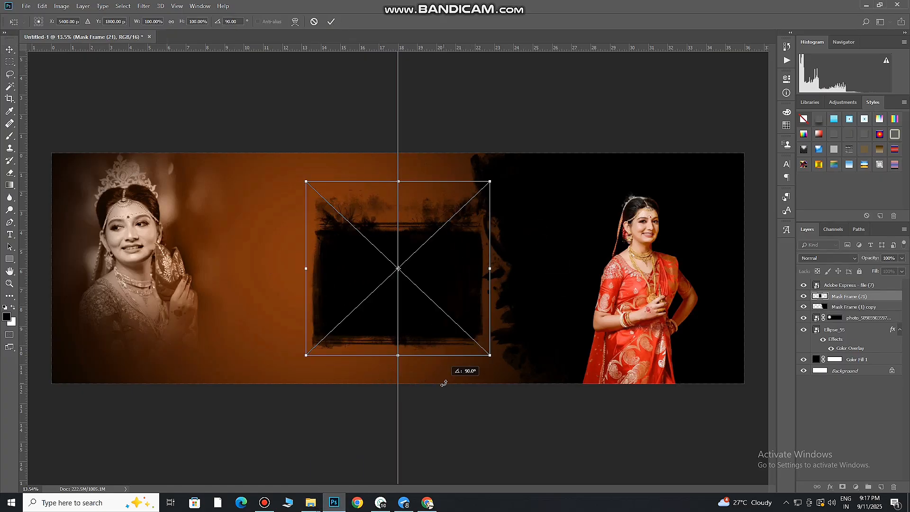
drag(489, 355, 448, 315)
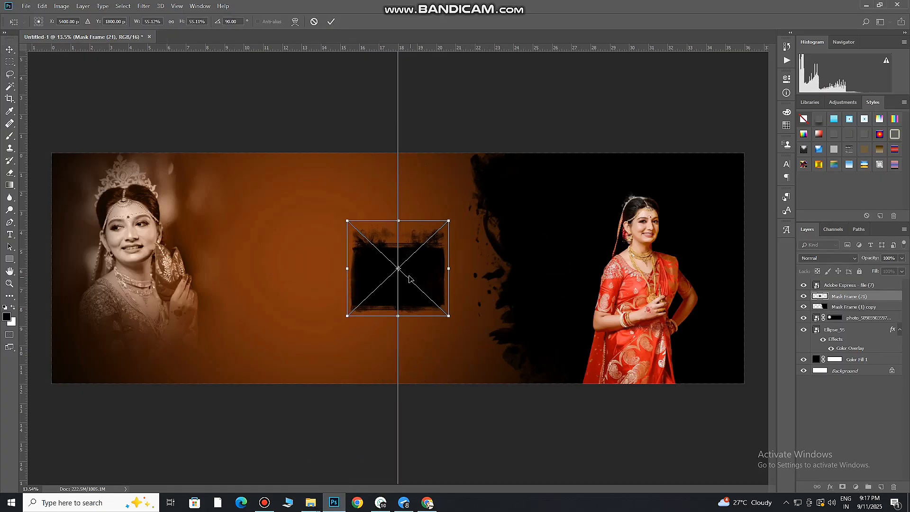
drag(420, 284, 393, 283)
drag(423, 317, 435, 331)
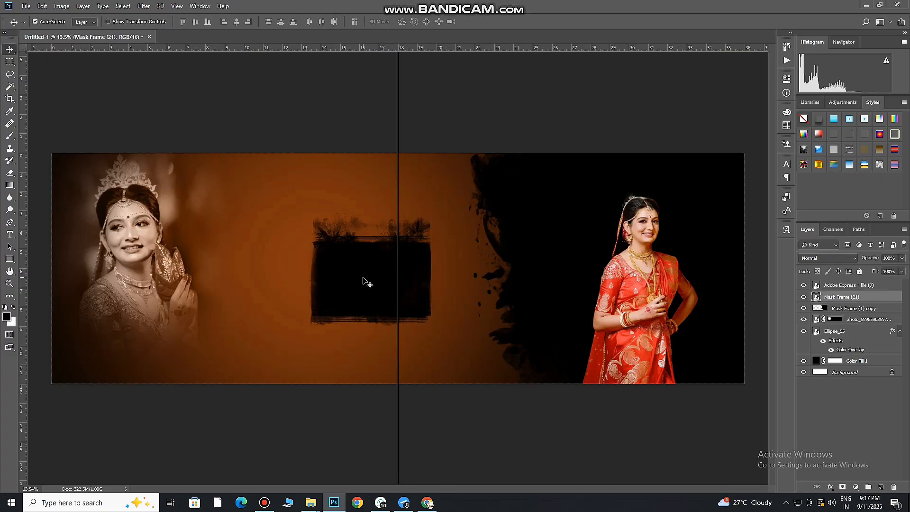
scroll(360, 282, up, 5)
scroll(410, 308, down, 6)
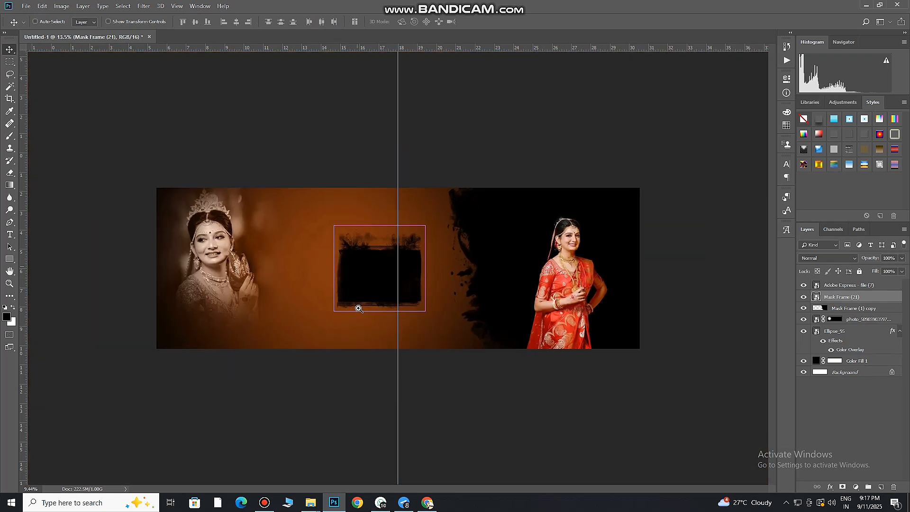
Duplicate Mask Frame (21), position the copy behind the standing bride and give it an orange-red Color Overlay.
drag(370, 291, 651, 289)
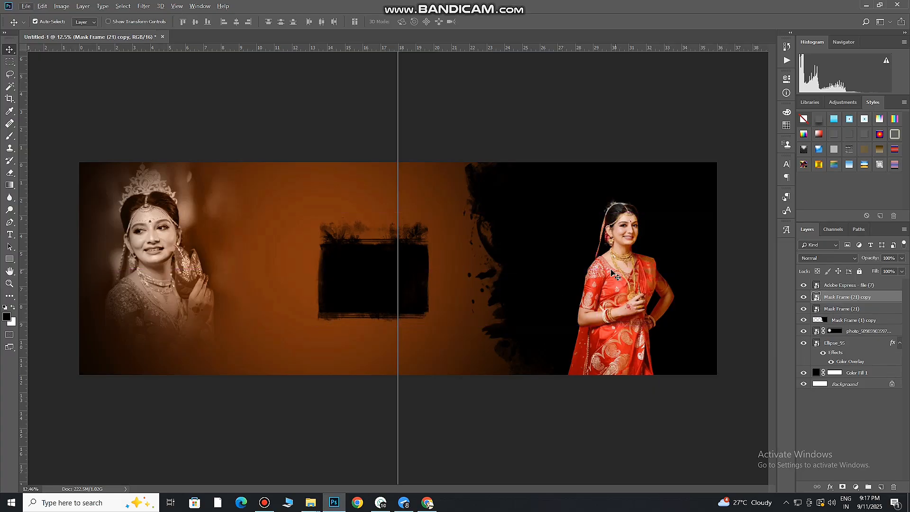
double_click(799, 296)
click(612, 307)
click(871, 197)
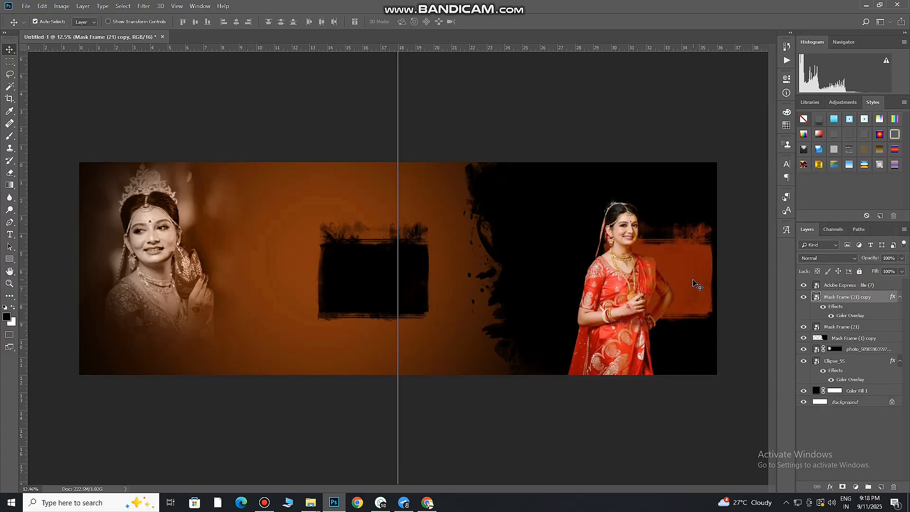
drag(694, 285, 693, 286)
Place the black splatter brush stroke PNG from the brush png folder behind the standing bride, enlarged to about 213%.
click(10, 259)
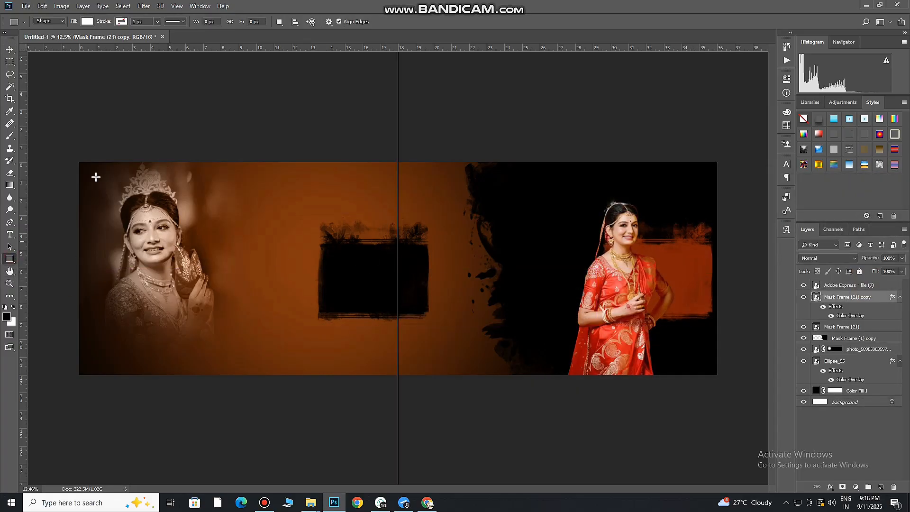
click(311, 502)
click(299, 450)
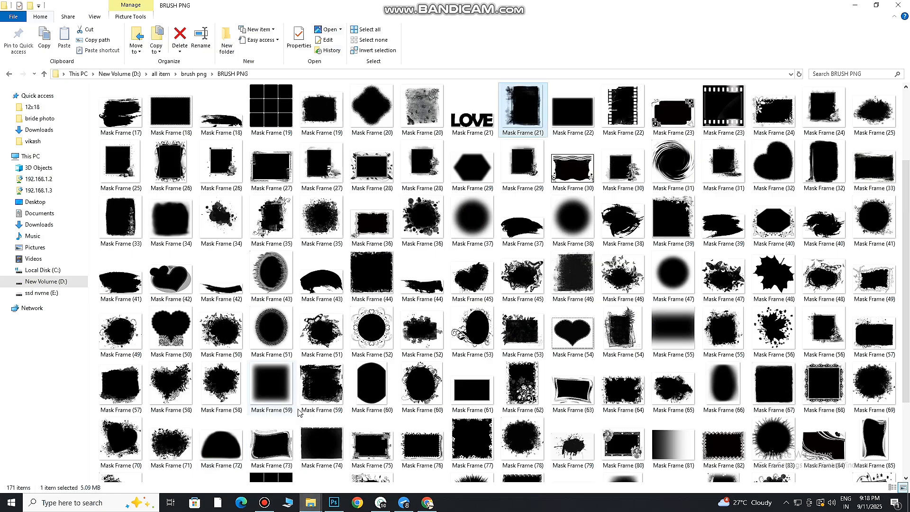
click(45, 75)
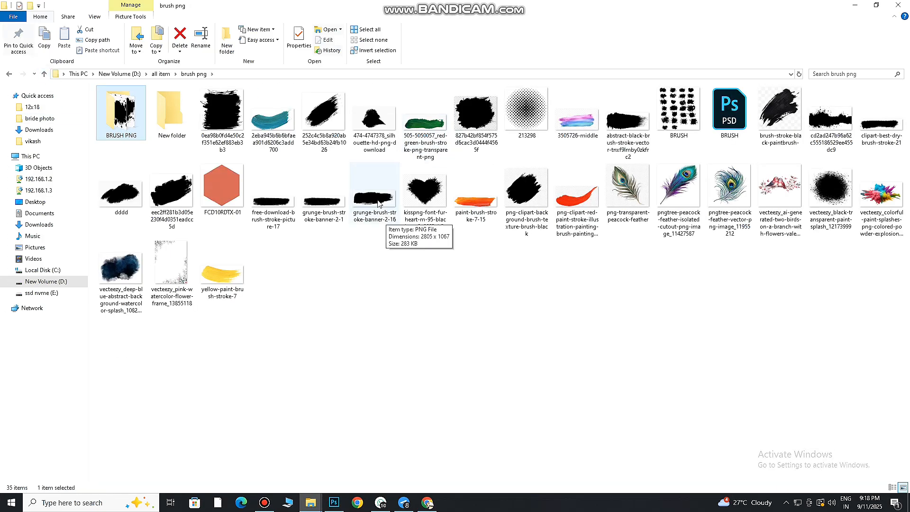
mouse_move(379, 201)
mouse_down()
mouse_move(353, 338)
mouse_move(369, 368)
mouse_move(383, 311)
mouse_up()
drag(830, 118, 623, 284)
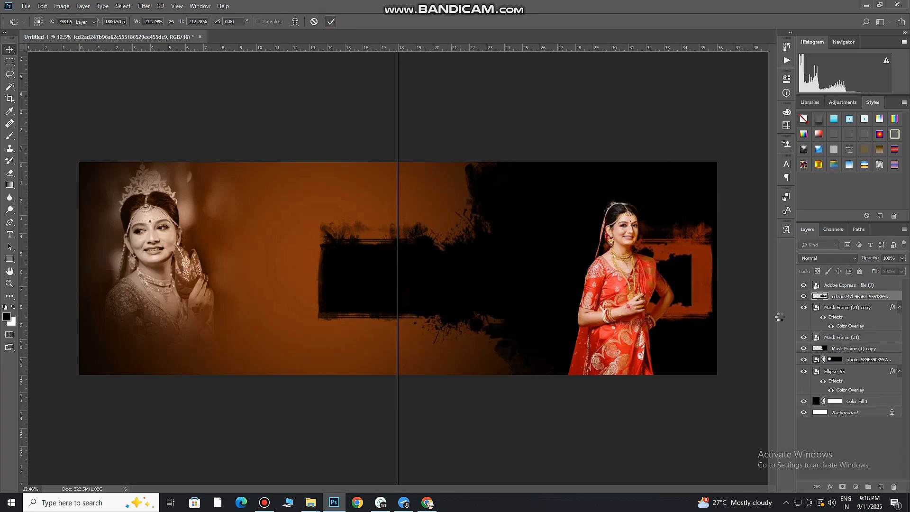
Turn off the Color Overlay effect on the Mask Frame (21) copy layer.
click(892, 308)
double_click(891, 310)
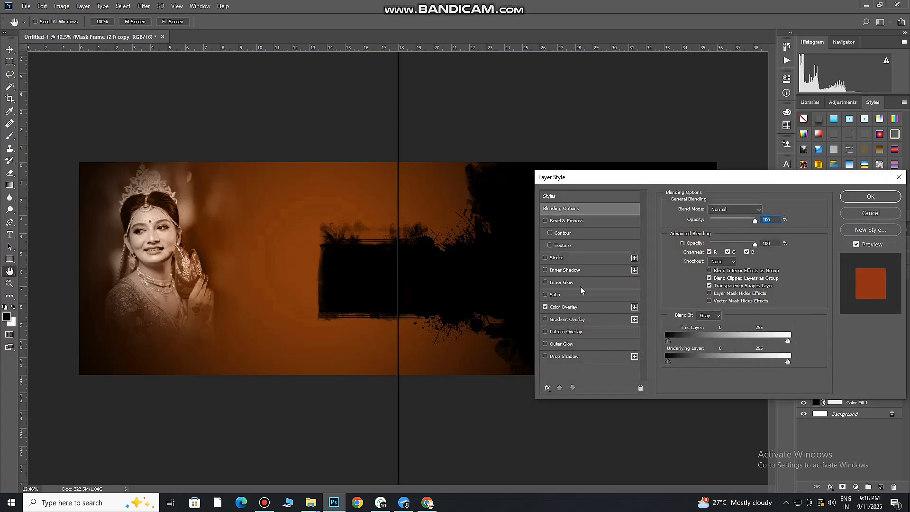
click(546, 314)
click(886, 203)
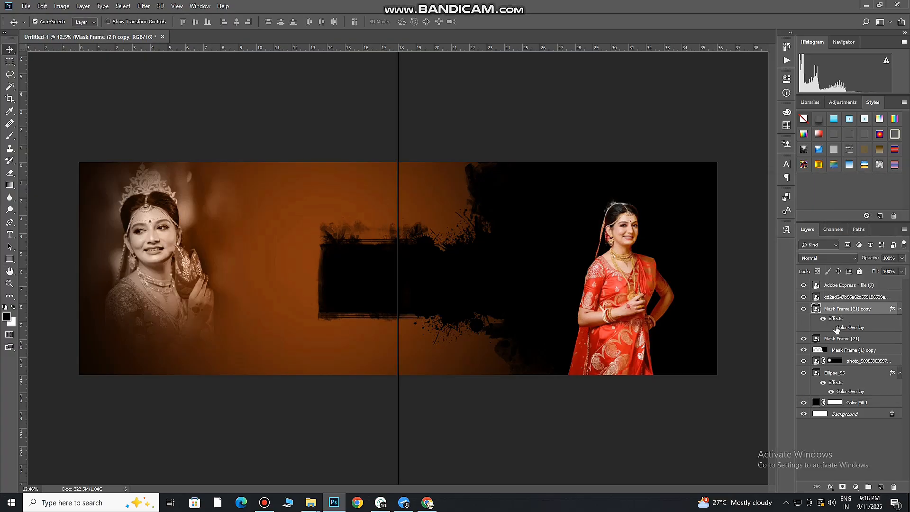
Merge Mask Frame (21), its copy and the black splatter brush stroke into a single layer.
click(804, 339)
click(804, 340)
click(838, 339)
ctrl+click(841, 297)
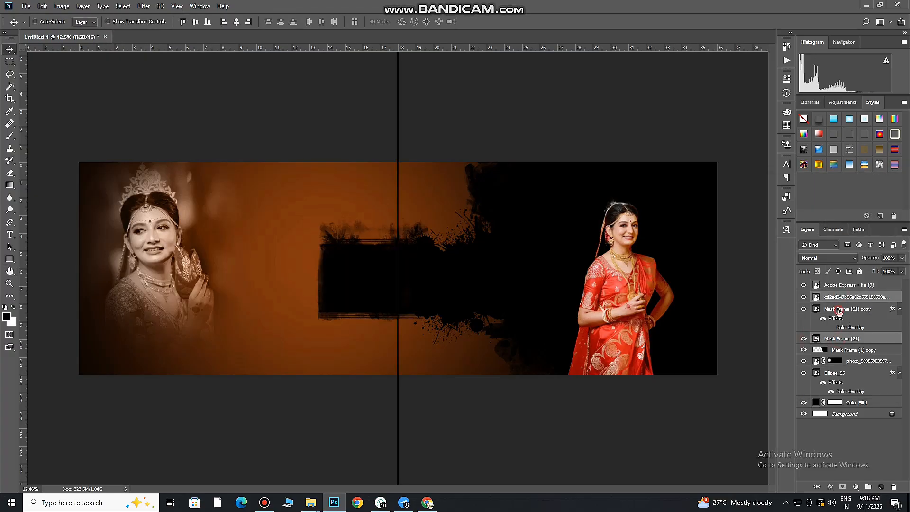
ctrl+click(838, 310)
right_click(838, 310)
click(767, 375)
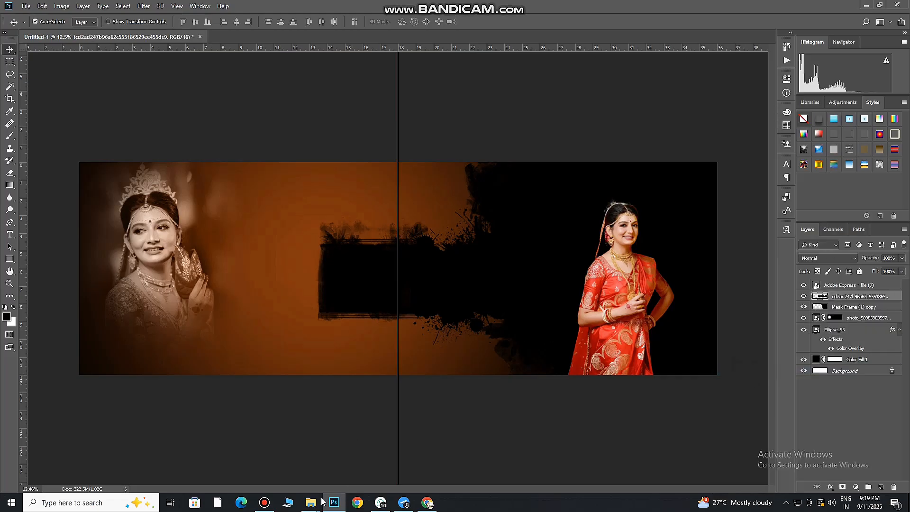
Place the Ellipse_95 glow above the merged black splatter layer, enlarge it to about 208% and clip it to that layer.
mouse_move(313, 501)
click(379, 463)
drag(240, 241, 516, 295)
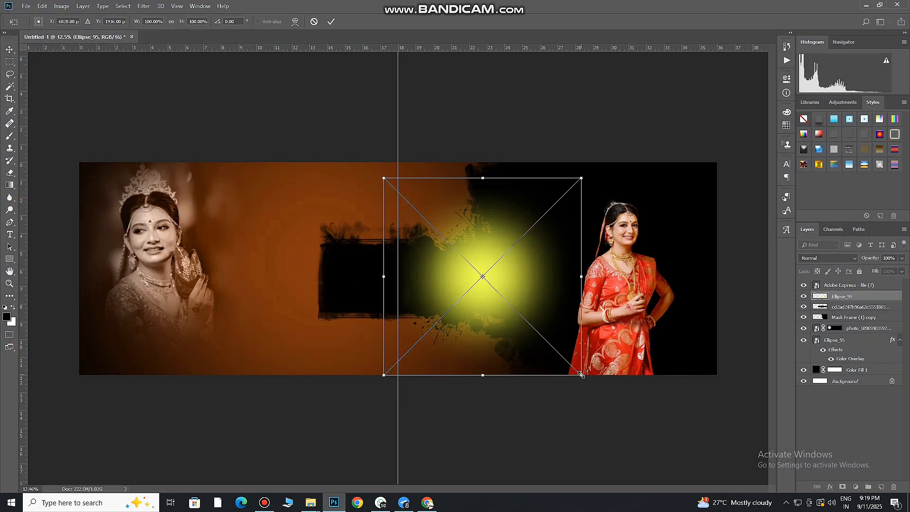
drag(581, 375, 697, 484)
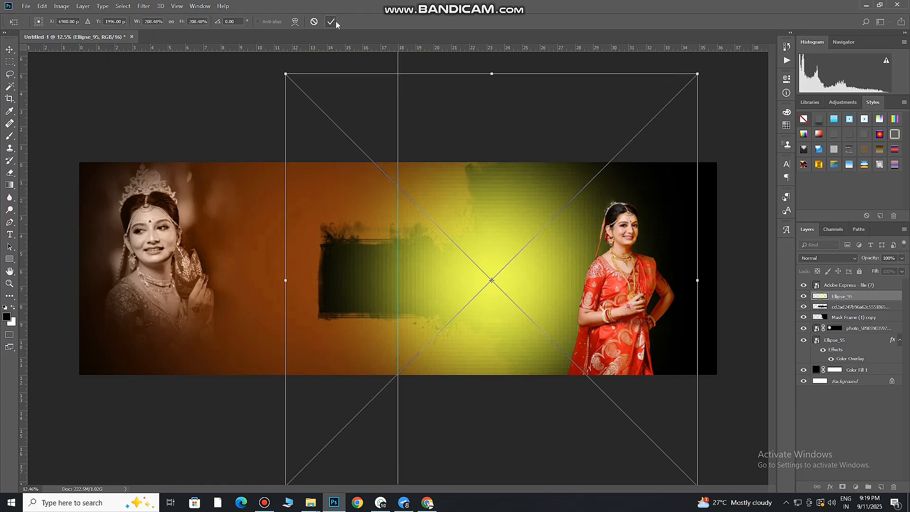
alt+click(881, 301)
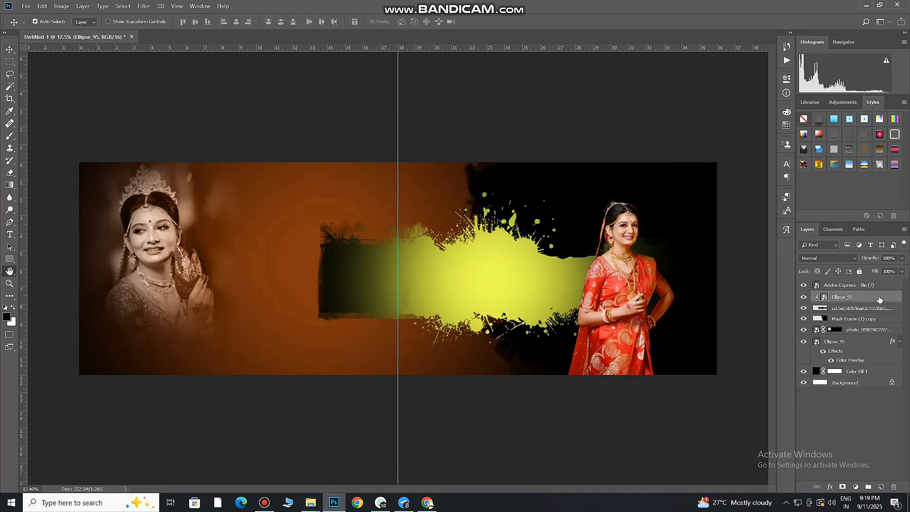
Give the clipped Ellipse_95 glow a near-white (#fdefeb) Color Overlay at 100% opacity.
double_click(879, 299)
click(578, 308)
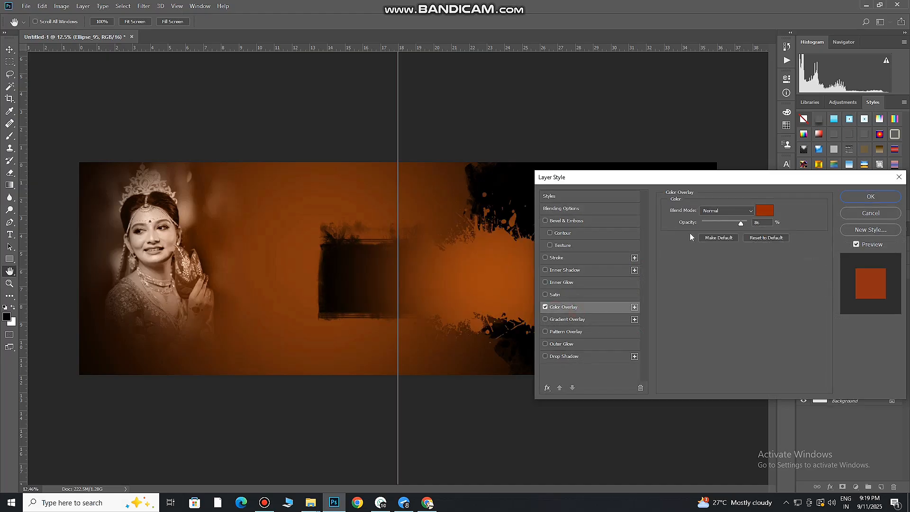
click(764, 211)
click(687, 320)
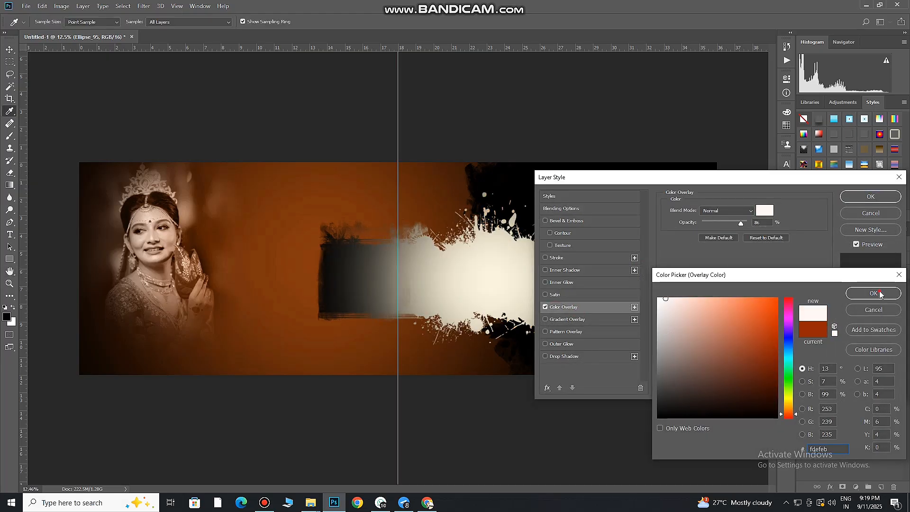
key(Return)
click(871, 196)
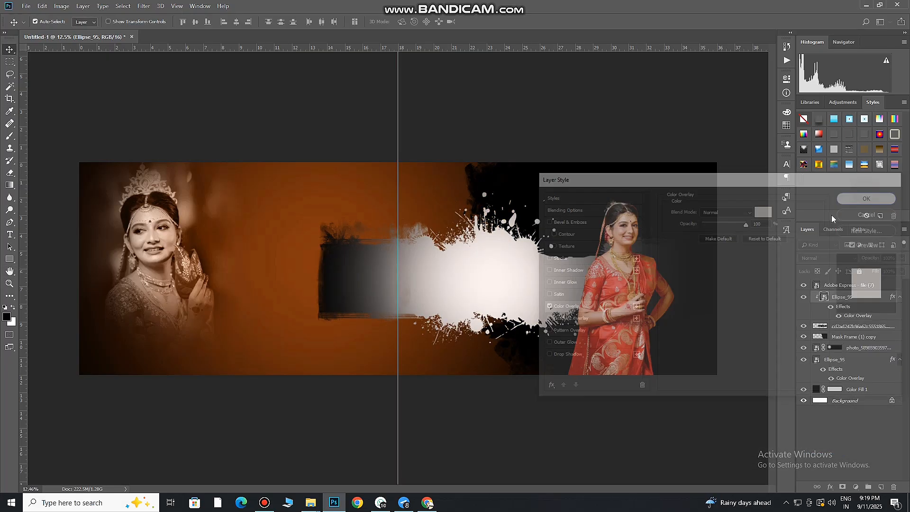
Enlarge the clipped glow to about 260% and shift it slightly right to light the splatter band.
mouse_move(487, 284)
mouse_down()
mouse_move(546, 282)
mouse_move(481, 264)
mouse_move(518, 264)
mouse_move(497, 285)
mouse_up()
key(ctrl+t)
scroll(571, 321, down, 10)
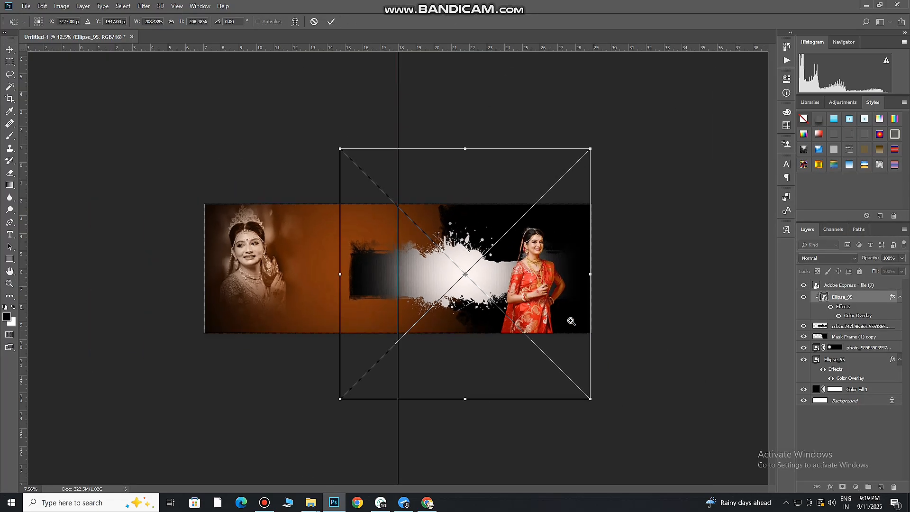
drag(514, 348, 535, 366)
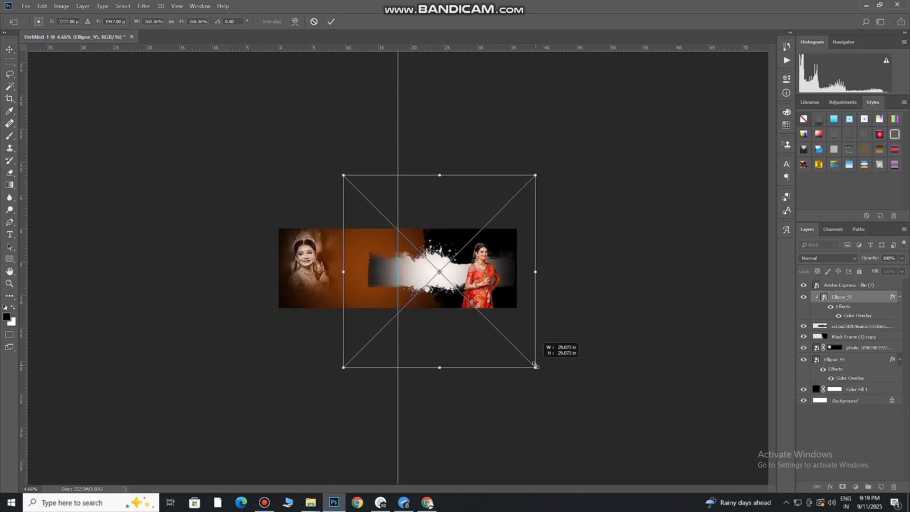
drag(506, 310, 508, 312)
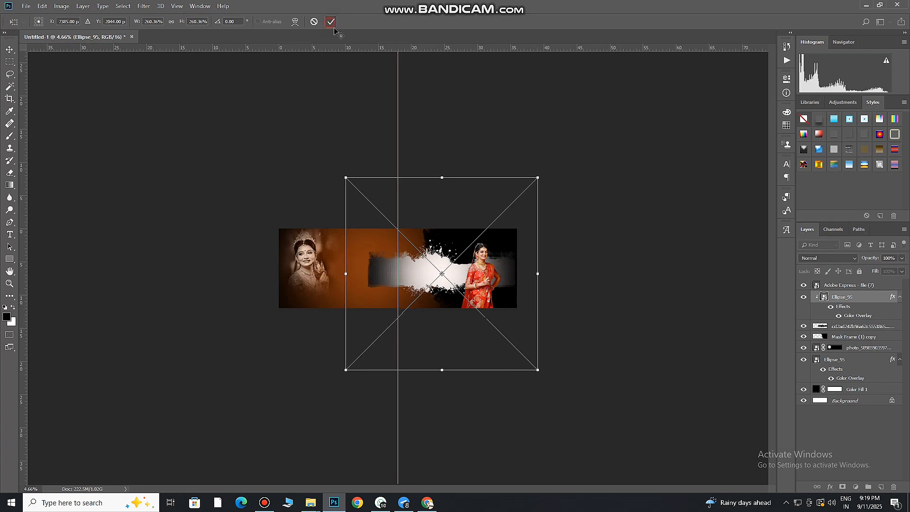
click(331, 22)
Shift the splatter brush band and the standing bride slightly to the right.
drag(422, 271, 428, 308)
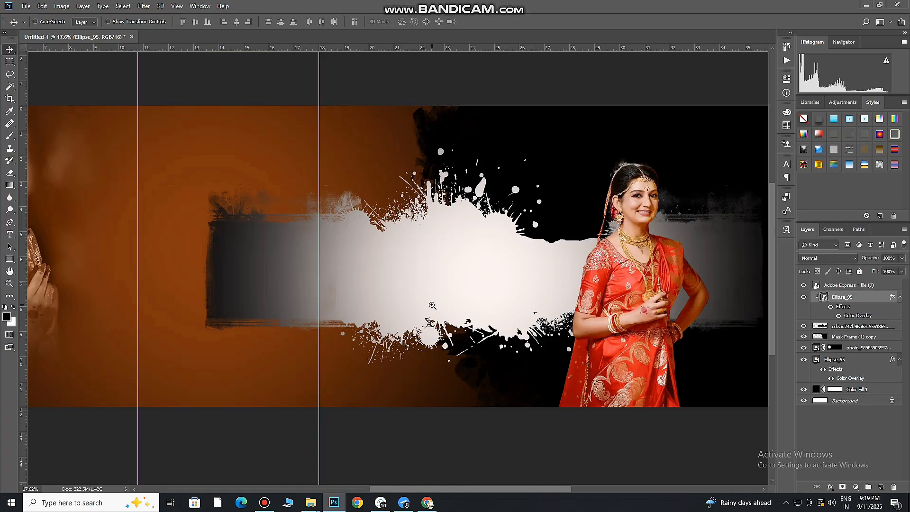
drag(474, 302, 463, 315)
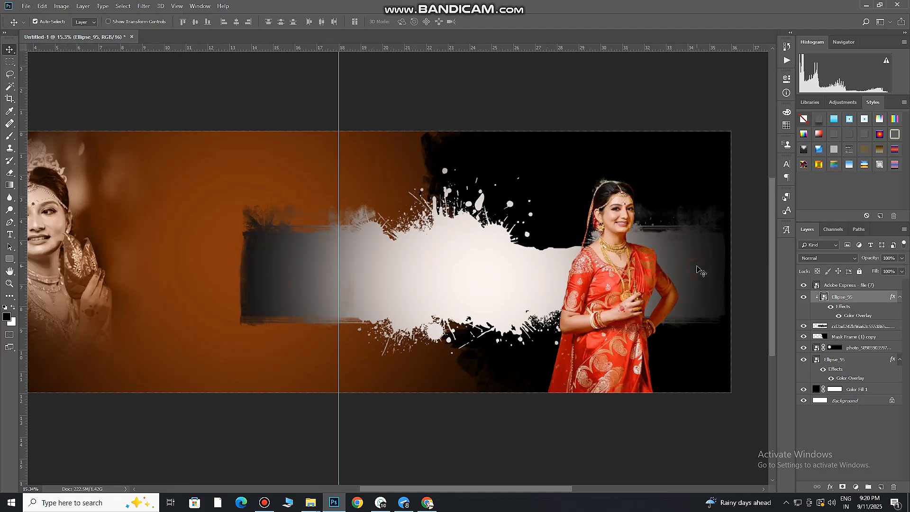
click(856, 326)
drag(687, 267, 695, 267)
drag(643, 290, 656, 290)
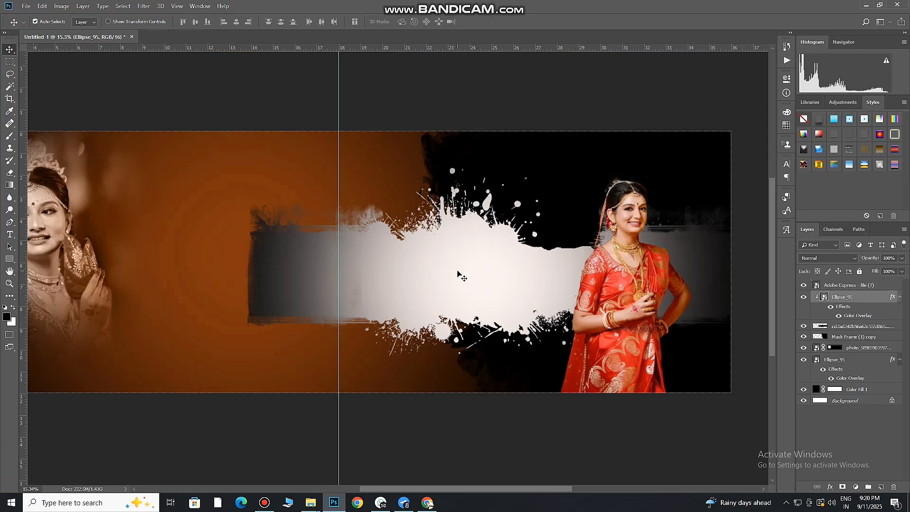
mouse_move(311, 502)
click(285, 457)
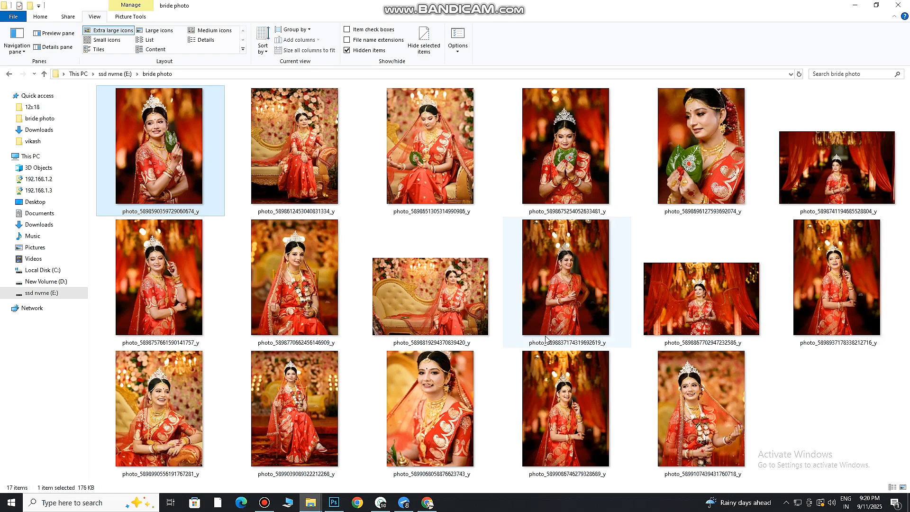
drag(838, 175, 365, 378)
drag(501, 338, 535, 338)
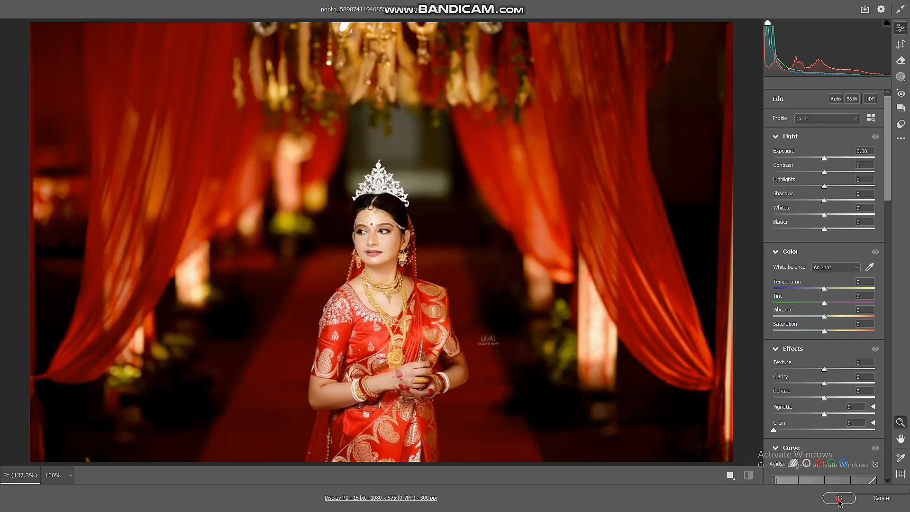
scroll(482, 287, down, 3)
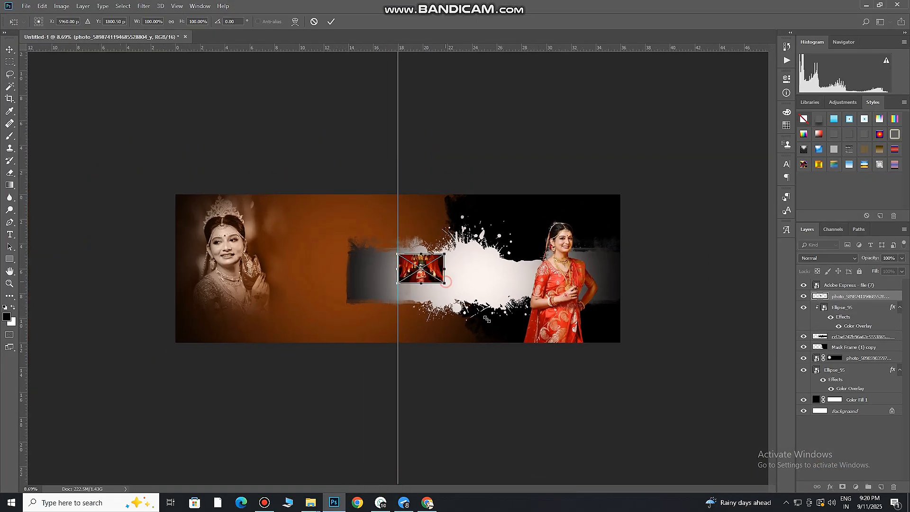
drag(486, 319, 585, 369)
drag(514, 289, 582, 291)
drag(651, 373, 632, 360)
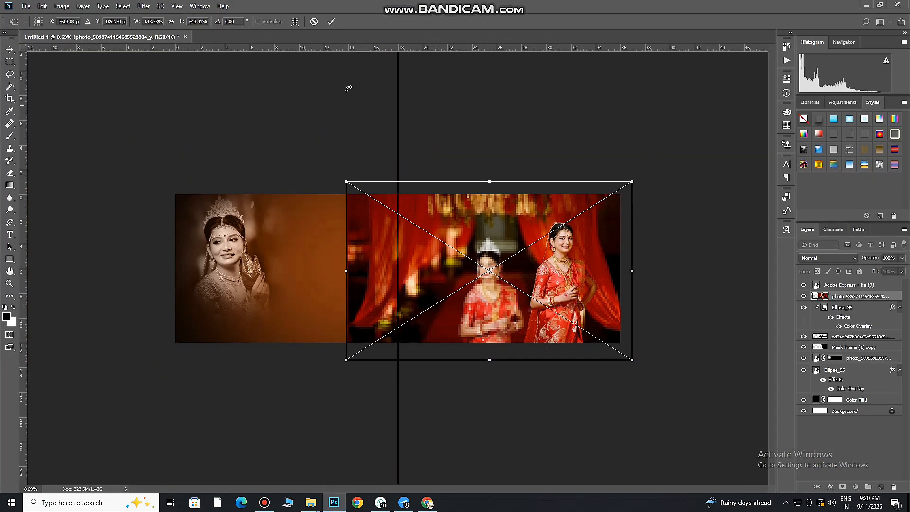
alt+click(854, 302)
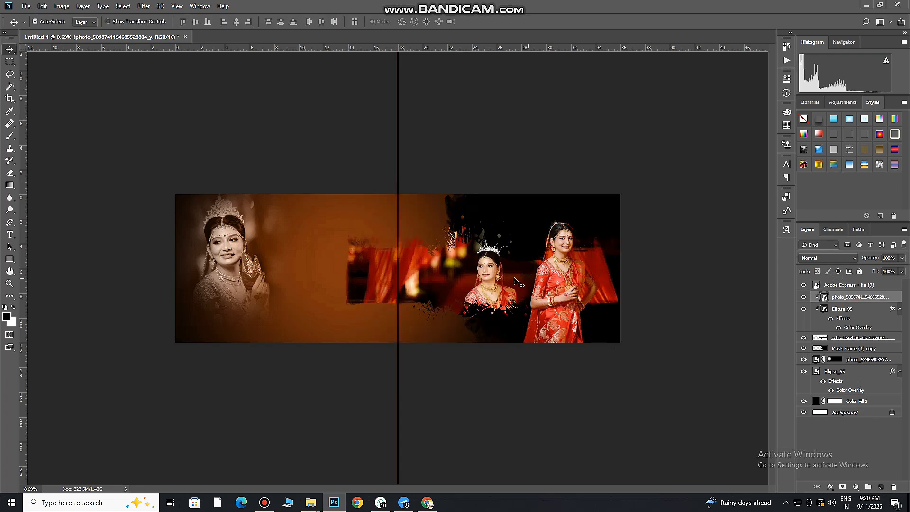
Set the clipped bride photo to Luminosity blending, move it slightly left and add a black layer mask.
click(816, 260)
click(816, 489)
key(ctrl+plus)
key(ctrl+plus)
drag(518, 279, 495, 278)
alt+click(843, 487)
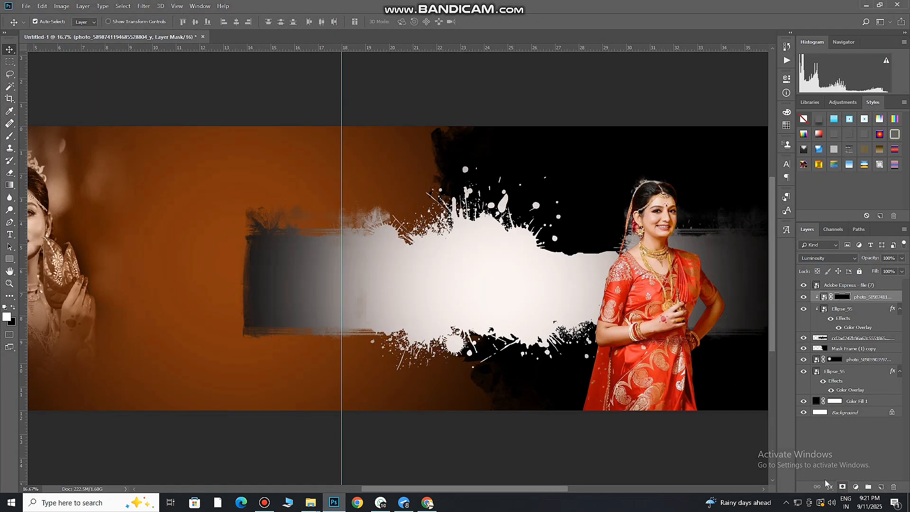
Paint white on the photo's mask to softly reveal the bride in the middle of the splatter.
key(b)
click(491, 275)
click(526, 289)
mouse_move(526, 289)
mouse_down()
mouse_move(385, 284)
mouse_move(538, 284)
mouse_move(416, 279)
mouse_move(485, 277)
mouse_move(486, 317)
mouse_move(524, 325)
mouse_move(545, 285)
mouse_up()
click(10, 49)
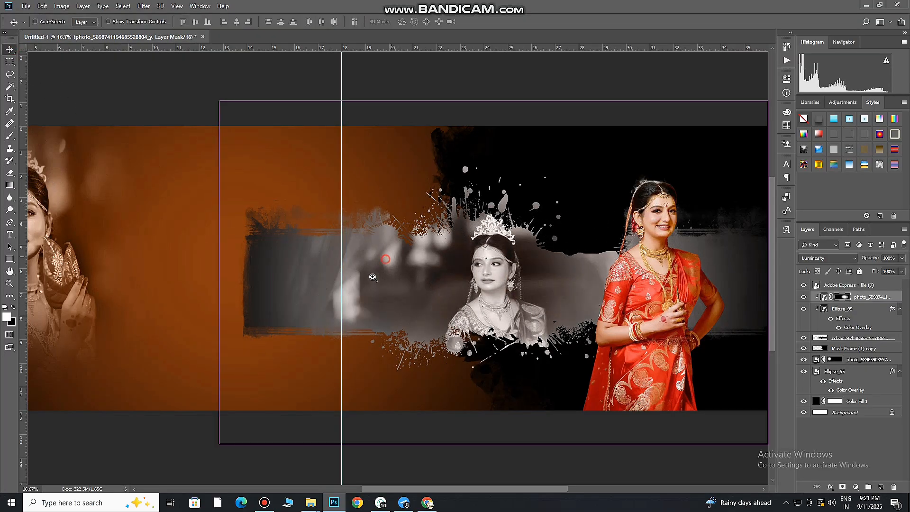
Draw a white circle about 2070 px across between the sepia portrait and the vertical centre guide.
scroll(95, 247, down, 2)
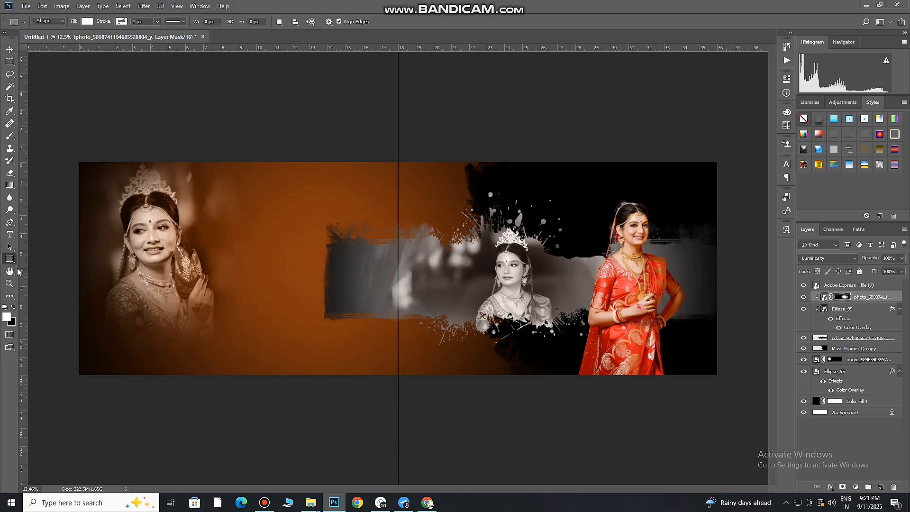
right_click(12, 260)
click(45, 281)
drag(252, 235, 374, 356)
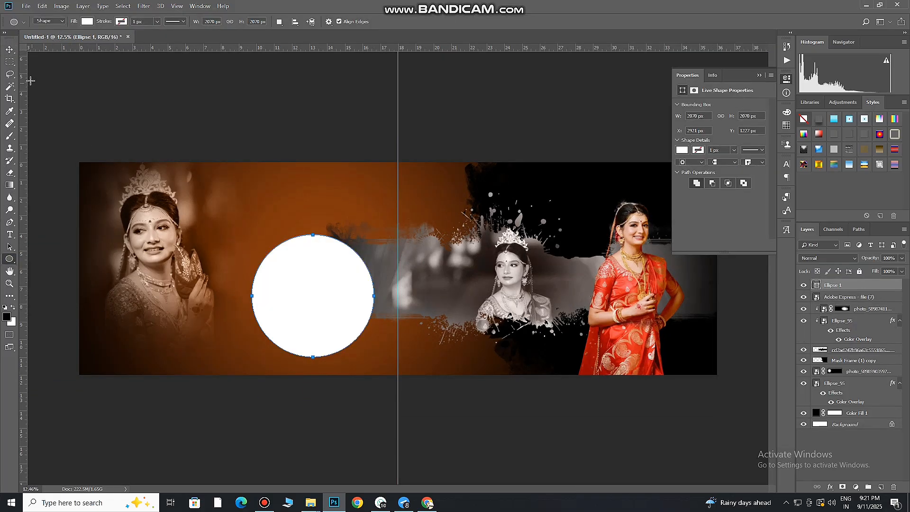
Move the white circle up and left beside the sepia portrait and enlarge it slightly.
key(v)
drag(315, 304, 297, 284)
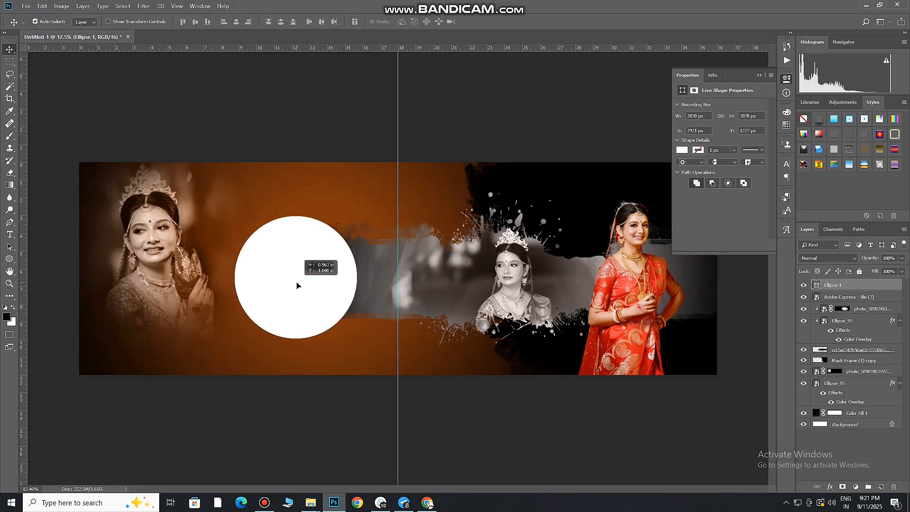
key(ctrl+t)
drag(357, 339, 367, 349)
key(Return)
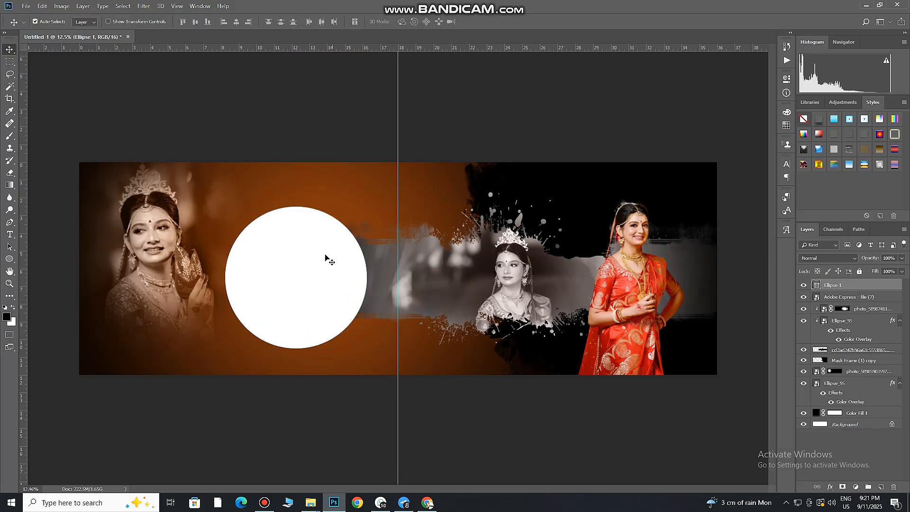
click(311, 502)
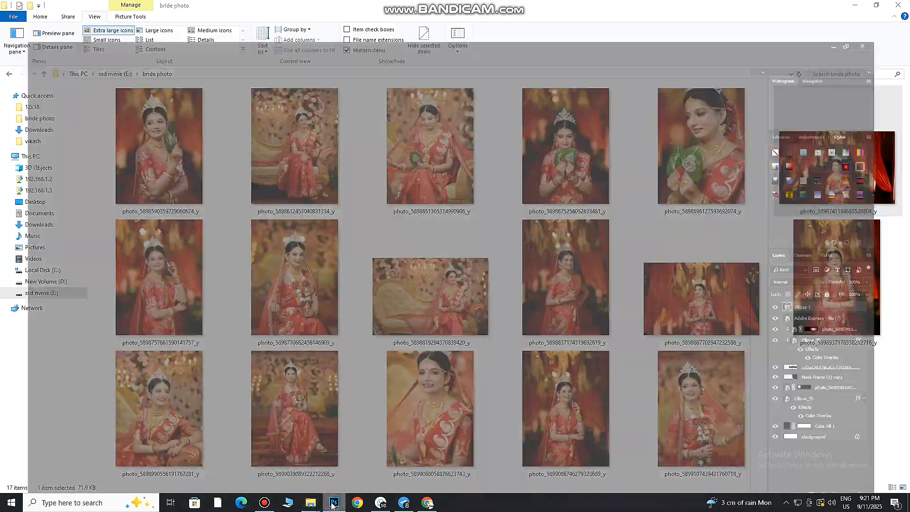
drag(573, 165, 343, 377)
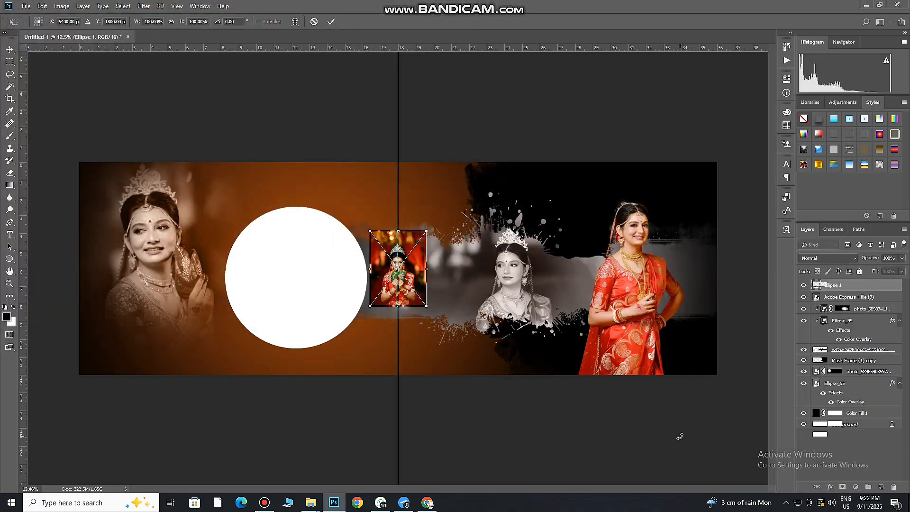
drag(427, 307, 466, 359)
drag(429, 299, 330, 300)
drag(364, 364, 370, 376)
click(331, 21)
alt+click(851, 290)
mouse_move(304, 268)
mouse_down()
mouse_move(304, 244)
mouse_move(300, 260)
mouse_up()
Change the fill colour of the Ellipse 1 circle to dark grey.
click(838, 297)
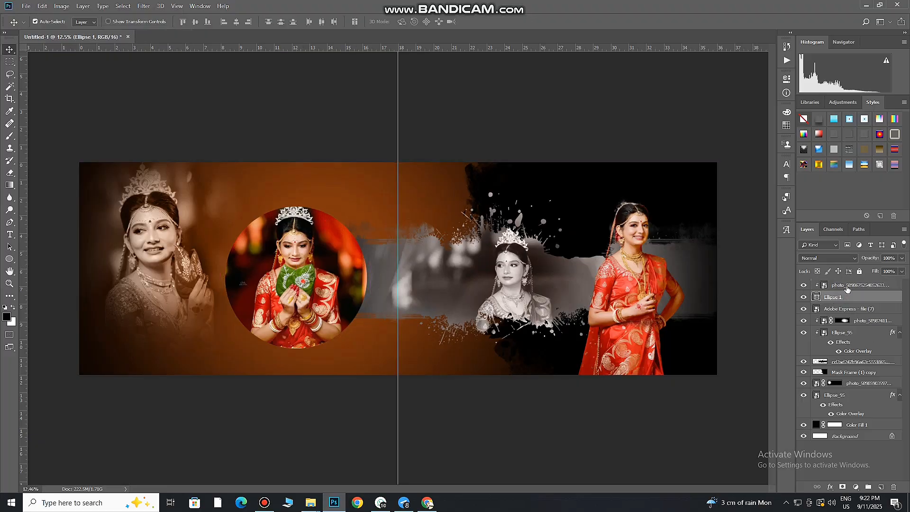
click(848, 289)
click(835, 300)
double_click(816, 296)
click(887, 297)
Set the bride photo inside the circle to Luminosity blending and add a black layer mask.
click(853, 285)
click(828, 258)
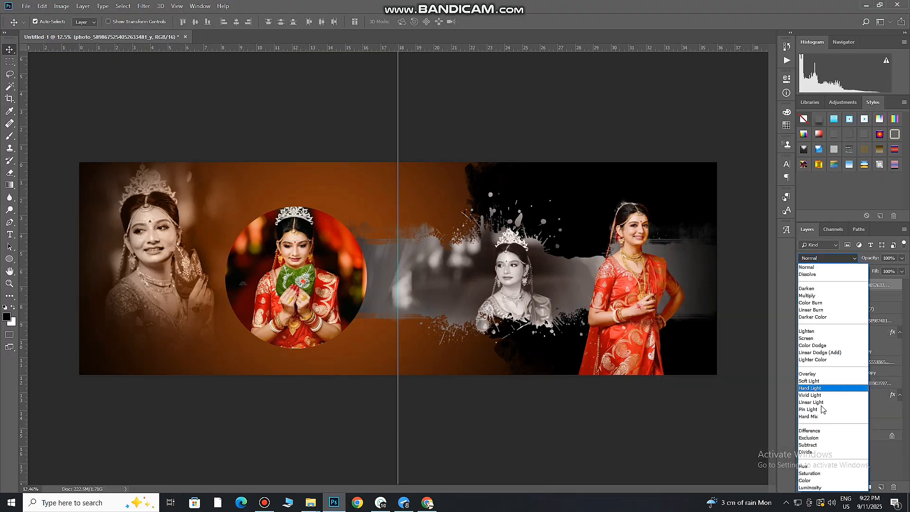
click(817, 487)
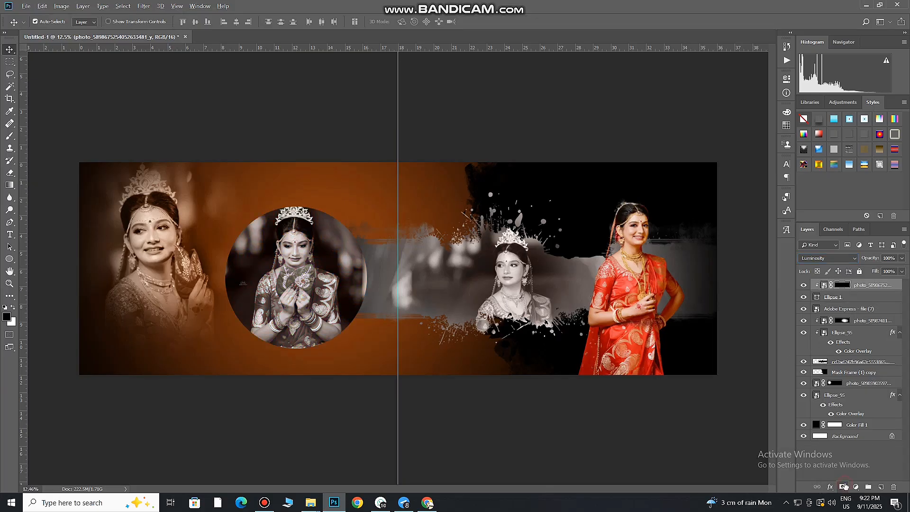
Paint white on the circle photo's mask with a soft 50% opacity brush to reveal the bride.
key(b)
click(292, 269)
click(294, 260)
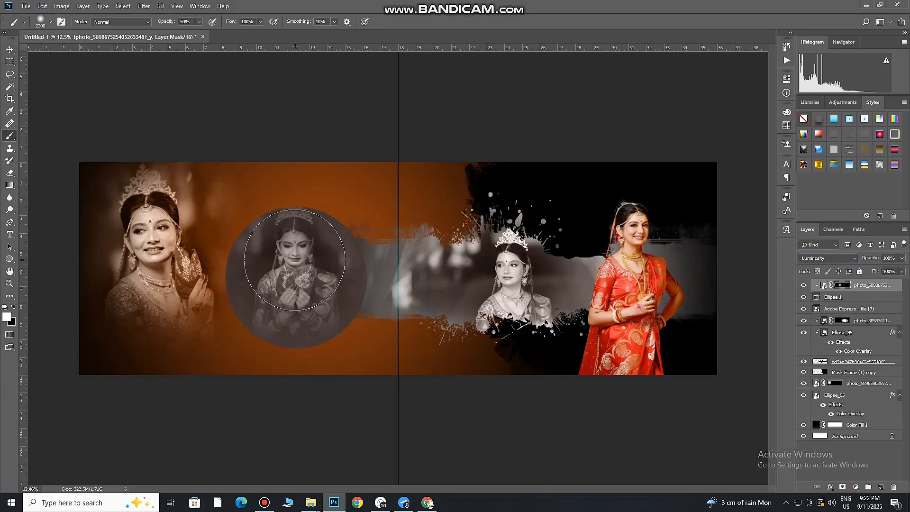
click(292, 259)
click(287, 267)
click(9, 50)
Add a white Stroke layer style to the Ellipse 1 circle behind the clipped bride photo.
click(848, 299)
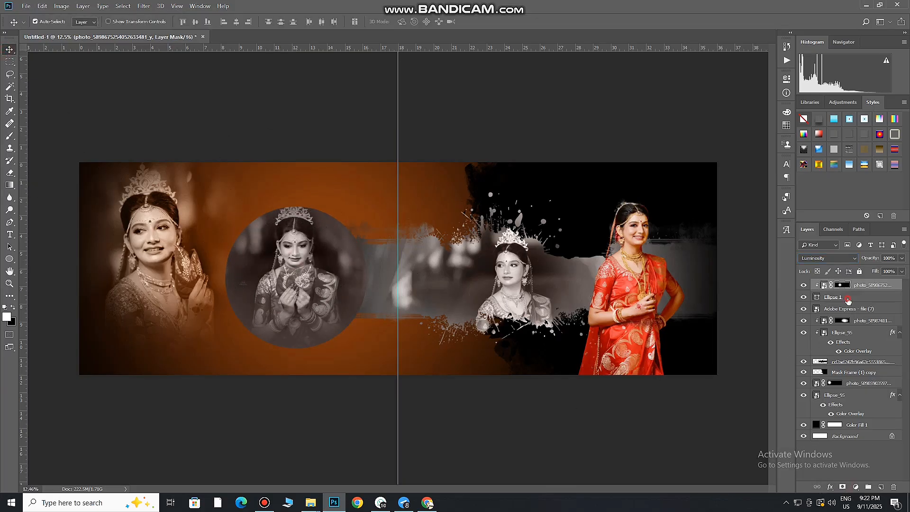
click(871, 297)
click(546, 257)
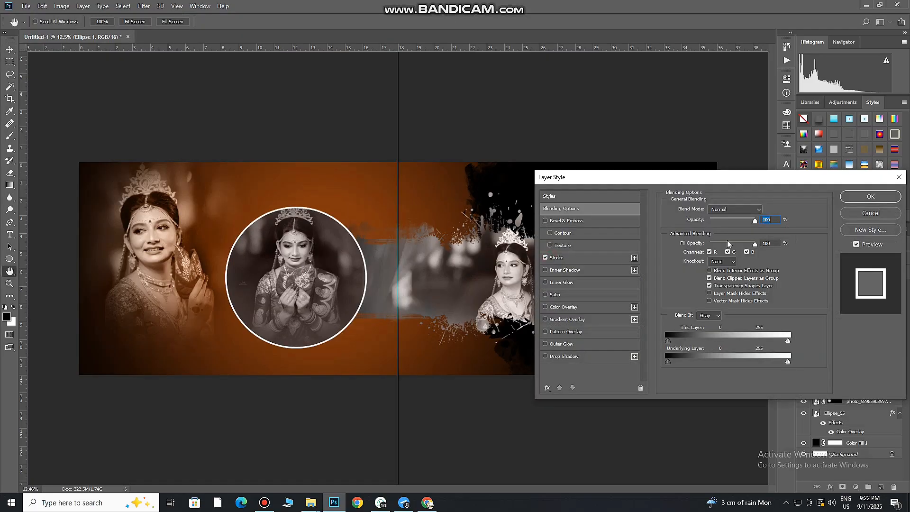
click(867, 195)
mouse_move(373, 269)
mouse_down()
mouse_move(400, 276)
mouse_move(384, 276)
mouse_up()
scroll(314, 298, down, 1)
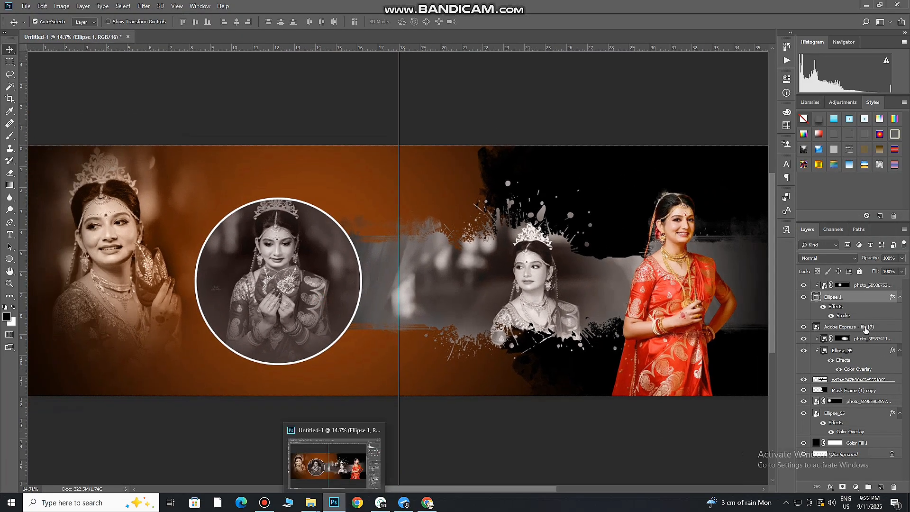
Place the cut-out Adobe Express - file (8) from Downloads above the circle photo and scale it to the page's lower edge.
key(alt+bracketright)
mouse_move(318, 505)
click(273, 464)
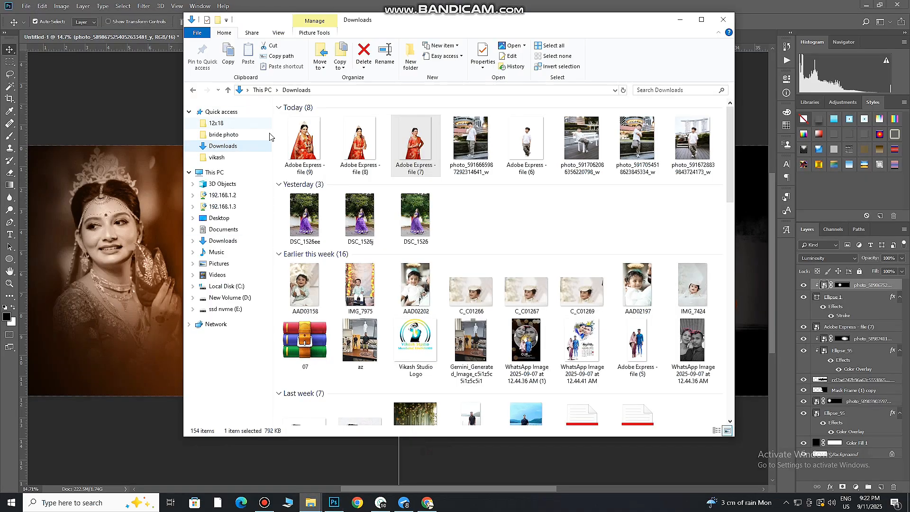
drag(362, 152, 156, 265)
drag(376, 323, 226, 327)
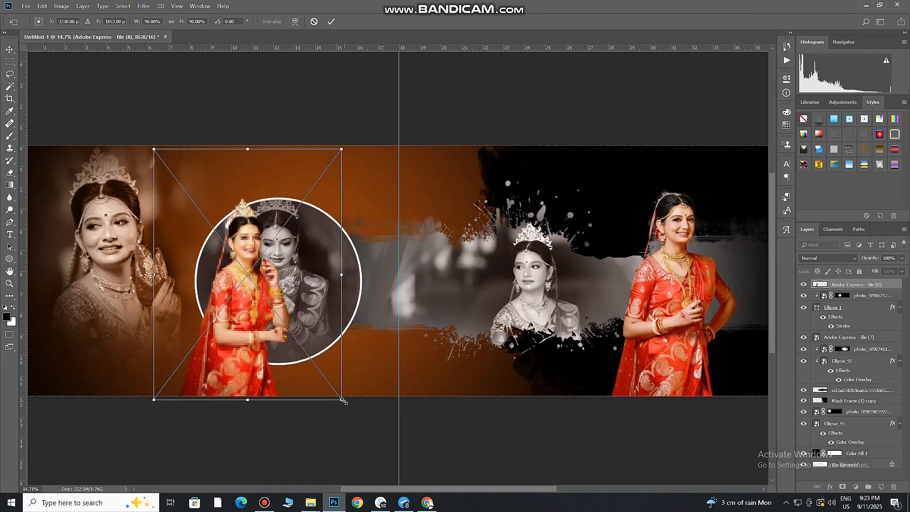
drag(344, 401, 336, 394)
drag(284, 303, 285, 311)
click(331, 21)
Try the Adobe Express - file (9) cut-out over the circle with the file (8) cut-out hidden, and delete it.
click(334, 502)
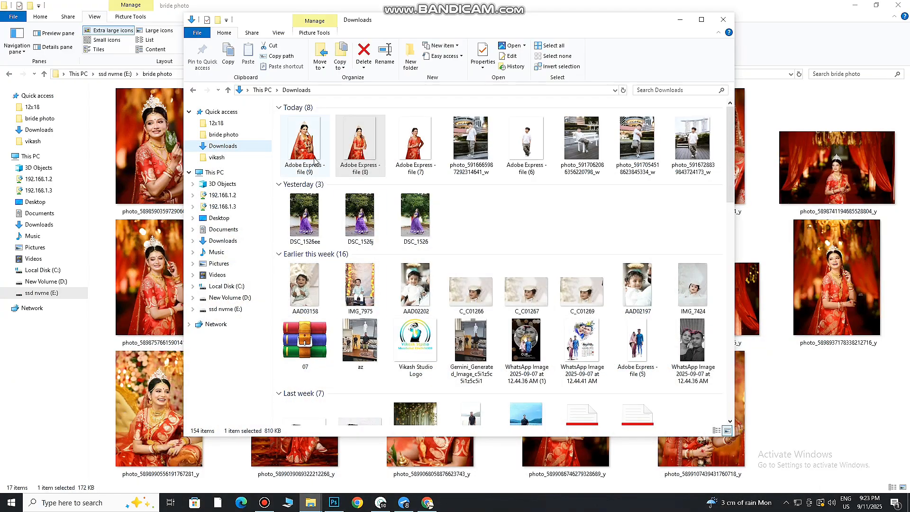
drag(314, 161, 234, 344)
click(331, 21)
click(804, 295)
drag(271, 300, 248, 300)
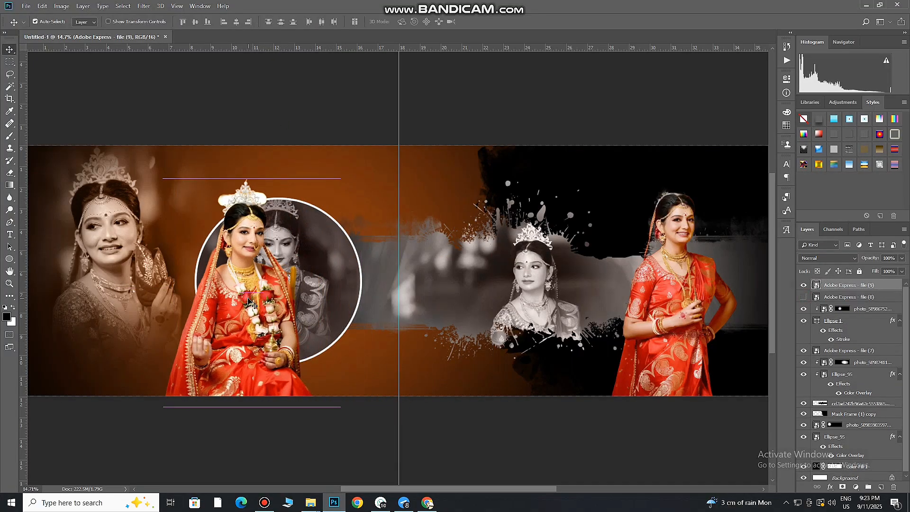
drag(301, 255, 328, 256)
drag(249, 296, 238, 298)
key(ctrl+space)
mouse_move(232, 241)
mouse_down()
mouse_move(303, 240)
mouse_move(242, 241)
mouse_up()
drag(233, 240, 284, 264)
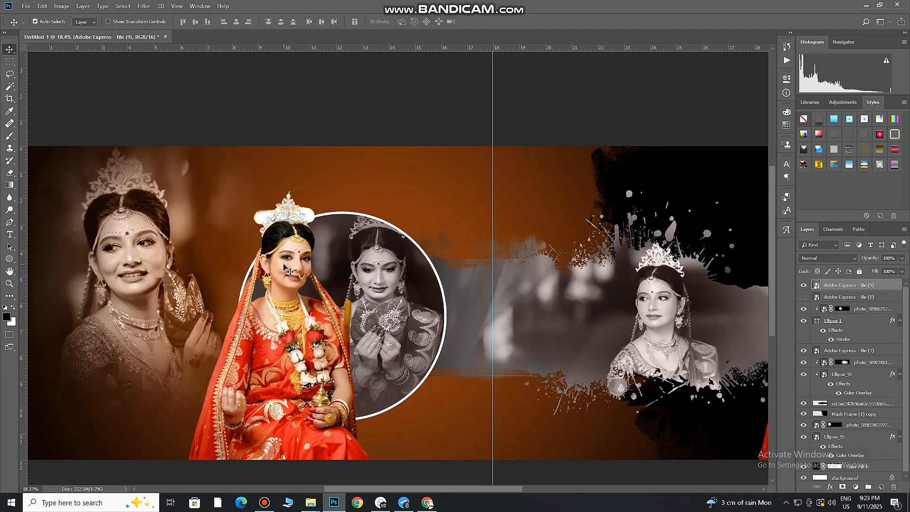
key(Delete)
click(334, 502)
click(175, 204)
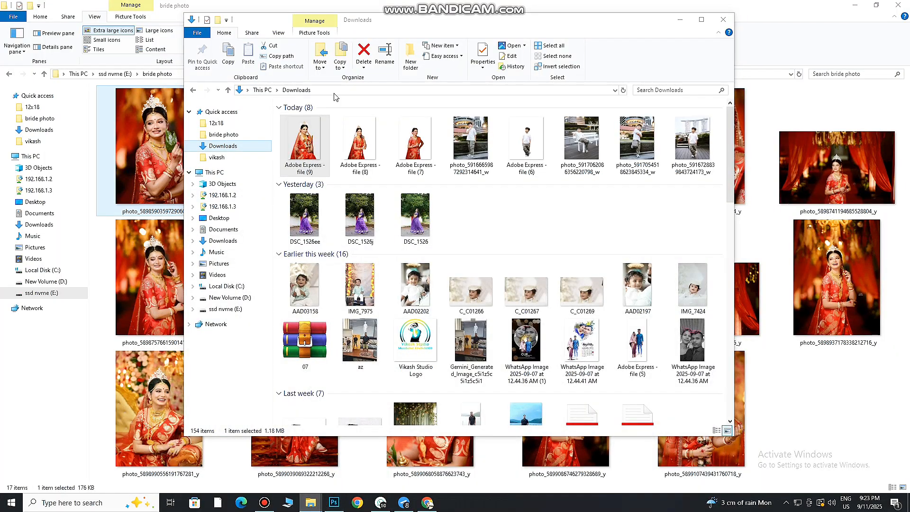
click(681, 21)
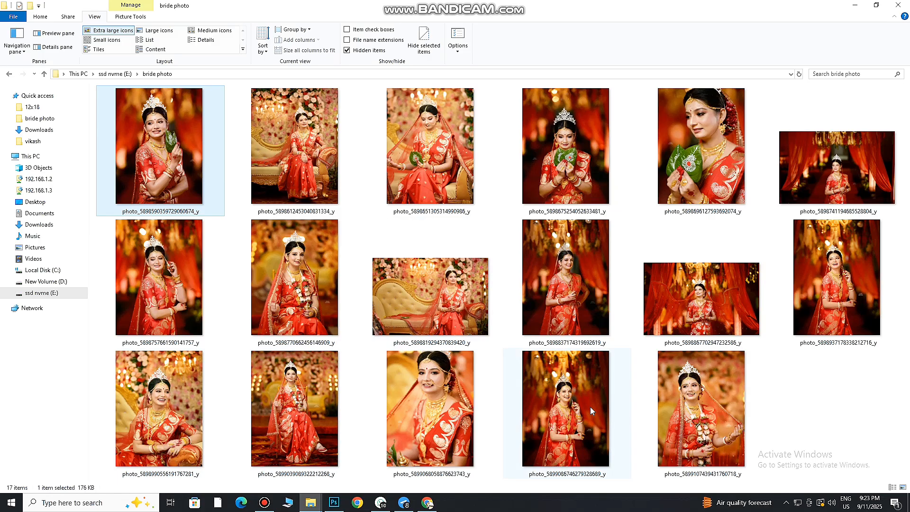
click(333, 502)
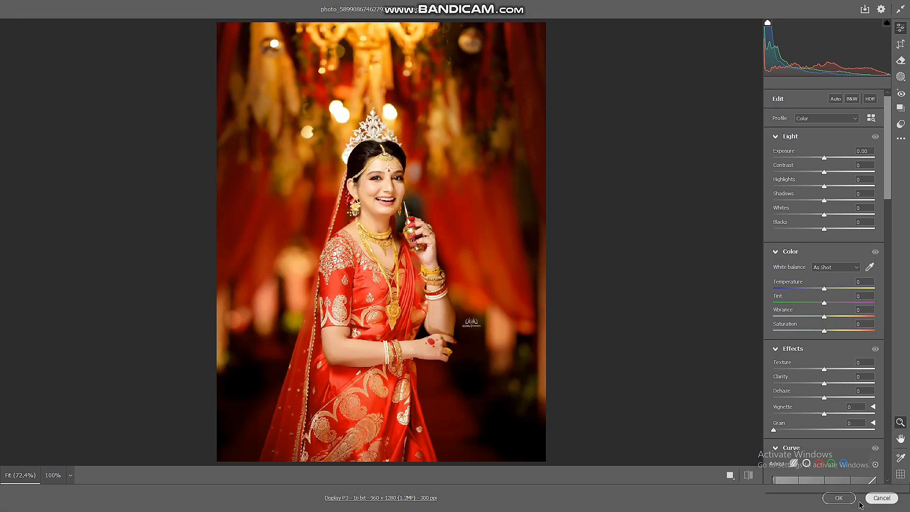
click(839, 497)
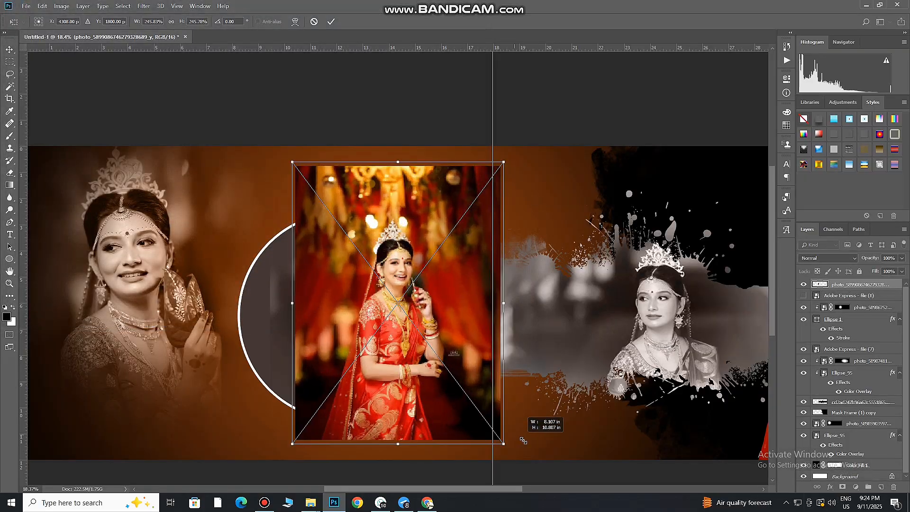
drag(523, 440, 540, 474)
drag(474, 380, 404, 379)
mouse_move(457, 475)
mouse_down()
mouse_move(433, 463)
mouse_move(441, 468)
mouse_up()
click(331, 21)
Start a Pen tool path at the photo's lower edge and trace the veil's outer edge up to the bride's crown.
drag(297, 358, 515, 115)
drag(379, 422, 352, 288)
click(10, 222)
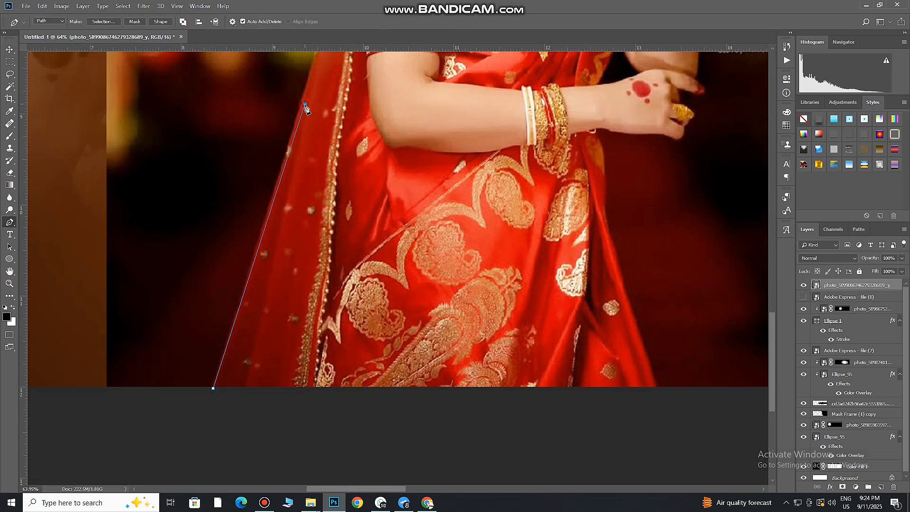
drag(305, 104, 287, 398)
drag(370, 126, 333, 461)
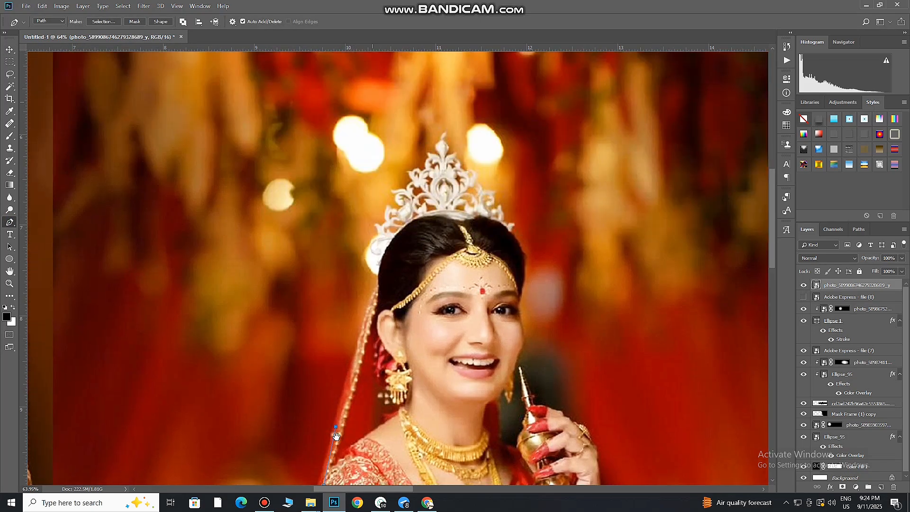
drag(362, 344, 358, 321)
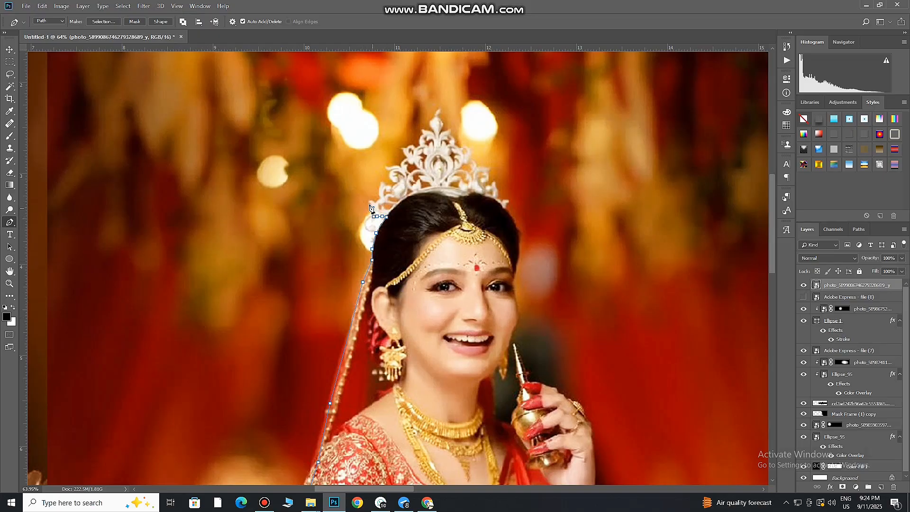
Continue the path along the left half of the crown's ornaments and over its peak.
click(379, 186)
click(385, 184)
click(389, 187)
click(393, 188)
click(400, 180)
click(388, 177)
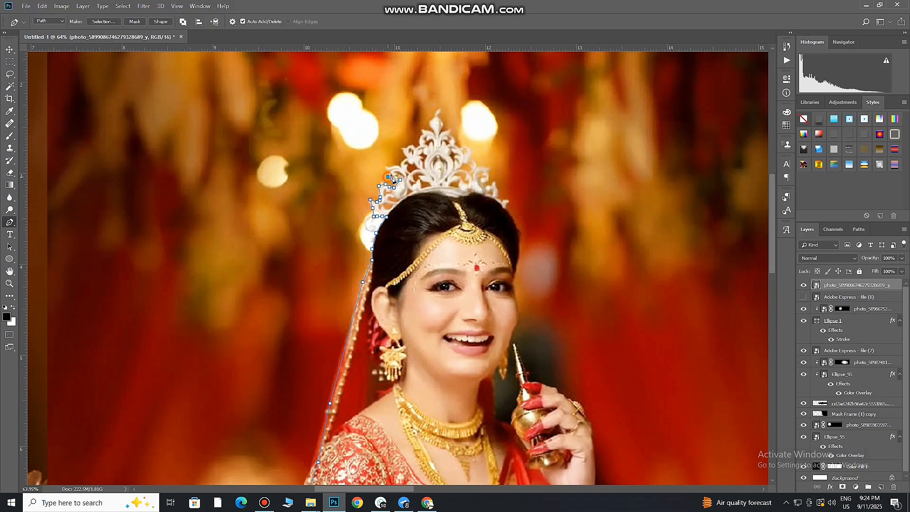
click(406, 156)
click(404, 149)
click(448, 130)
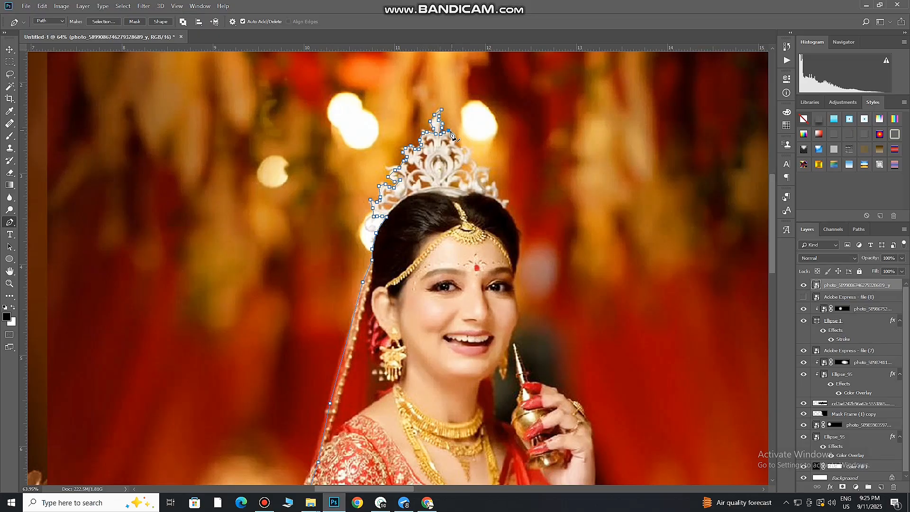
Trace the path down the right half of the crown and along the bride's hair to her cheek.
click(464, 151)
click(469, 156)
click(485, 168)
click(487, 174)
click(486, 182)
click(489, 185)
click(494, 183)
click(496, 188)
click(495, 195)
click(496, 199)
click(503, 206)
click(519, 236)
click(518, 259)
click(516, 298)
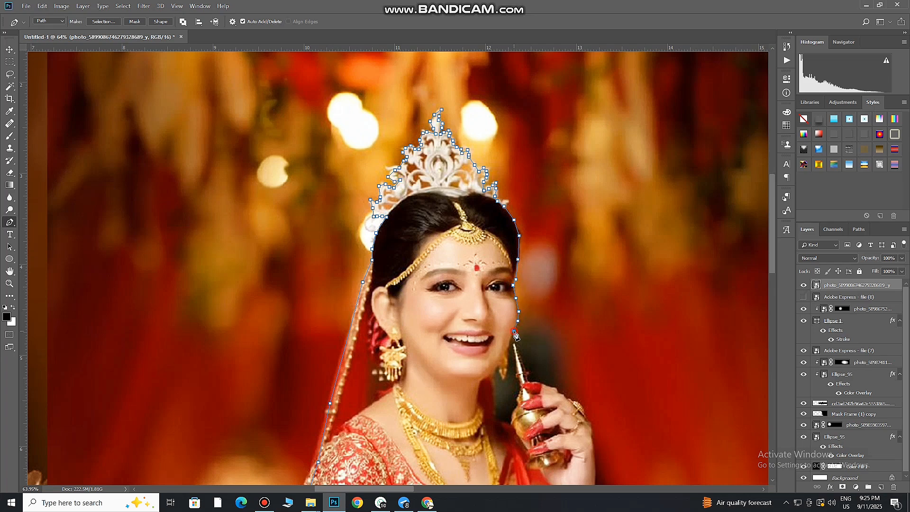
Continue the path around the earring, the dark gap beside the neck and the gold ornament to the raised fingers.
click(508, 368)
click(493, 393)
click(502, 425)
click(511, 412)
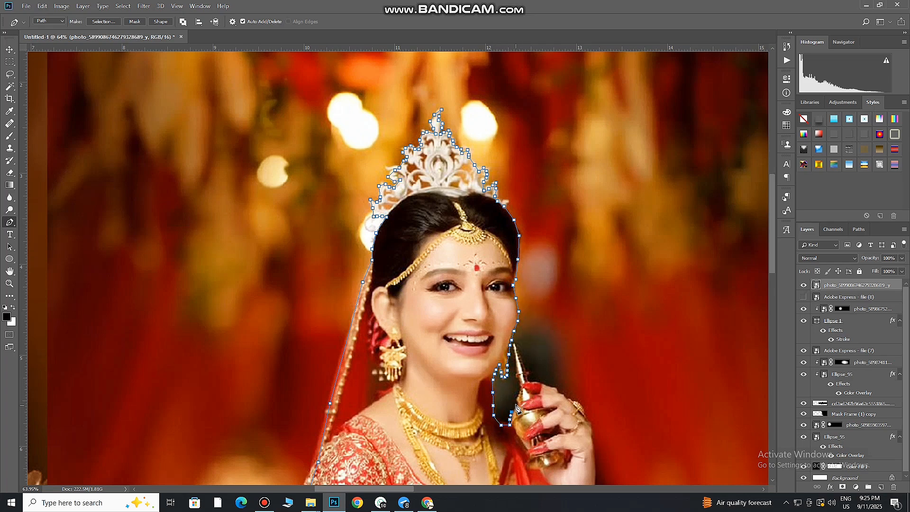
click(519, 376)
click(530, 381)
click(541, 383)
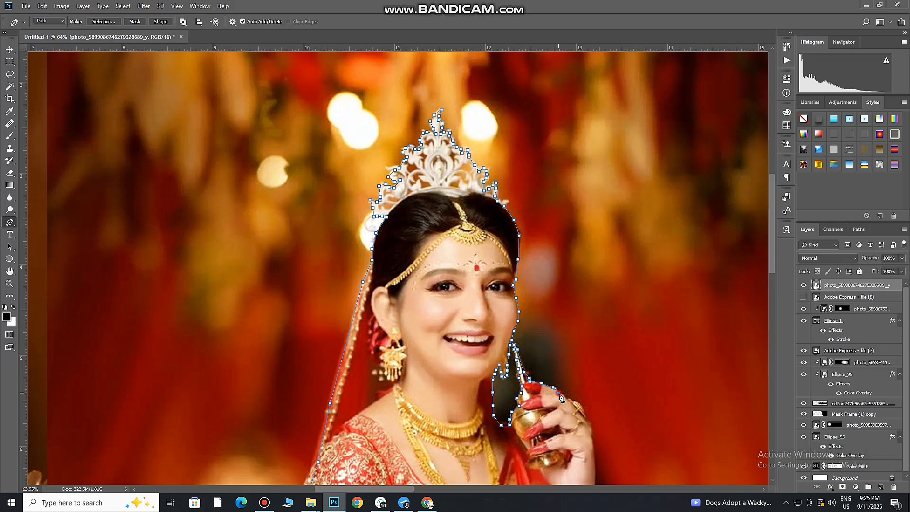
Trace the path down the raised hand, wrist and outer edge of the bangles.
drag(601, 401, 549, 265)
click(530, 270)
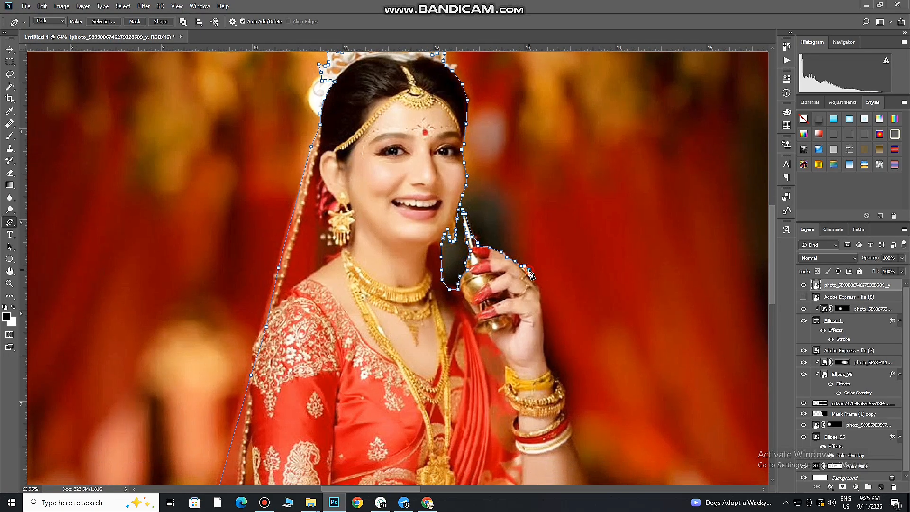
click(542, 316)
click(555, 378)
click(562, 384)
click(566, 399)
click(564, 412)
click(565, 417)
click(570, 420)
click(571, 439)
Continue the path along the forearm and elbow and around the fingertips and ring of the lower hand.
drag(595, 440, 512, 162)
click(524, 308)
click(531, 334)
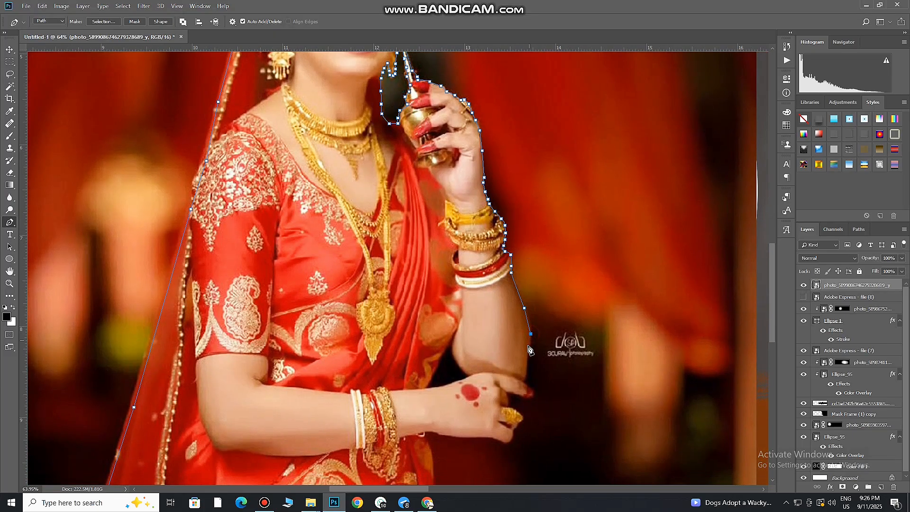
click(528, 359)
click(527, 375)
click(523, 383)
click(532, 397)
click(523, 398)
click(517, 429)
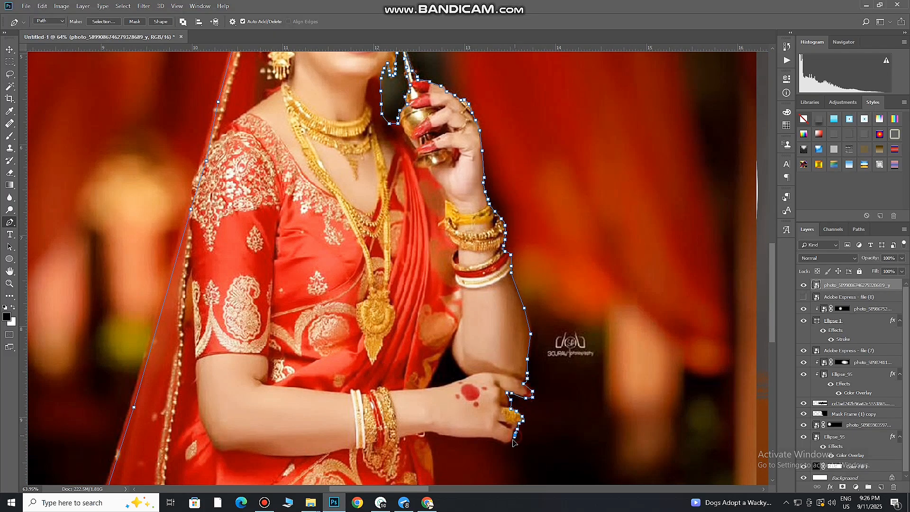
Trace the path along the underside of the lower hand back to the bangles at its wrist.
click(515, 435)
click(510, 442)
click(504, 442)
click(488, 436)
click(476, 436)
drag(462, 434, 455, 434)
drag(508, 425, 494, 259)
click(424, 264)
click(409, 262)
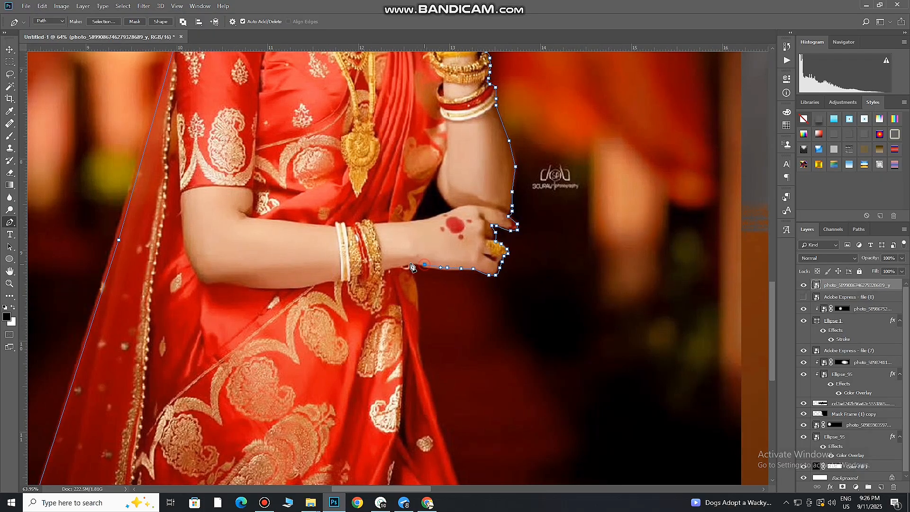
Trace the saree's right edge down to the photo's lower edge and close the path at its starting point.
click(407, 271)
click(421, 297)
click(417, 329)
click(421, 346)
click(427, 380)
click(434, 413)
drag(453, 419, 447, 214)
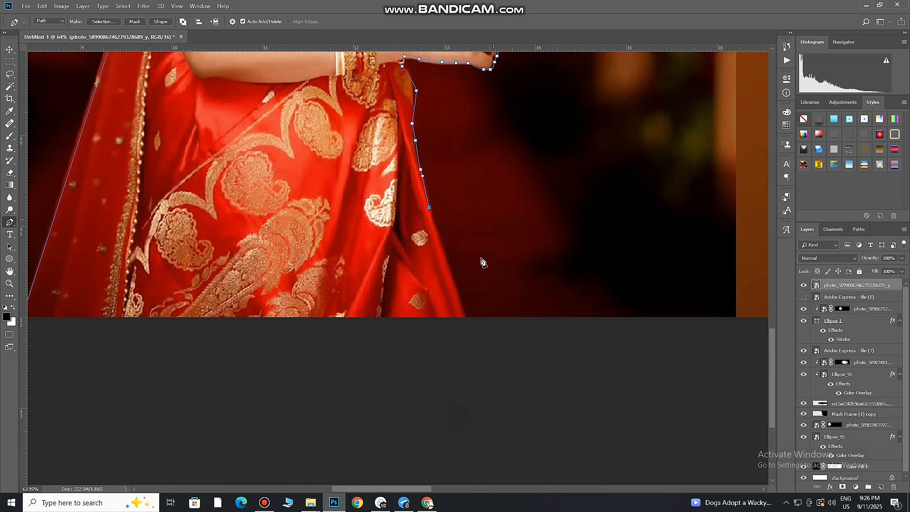
click(465, 319)
drag(146, 280, 352, 285)
click(226, 325)
scroll(324, 263, down, 5)
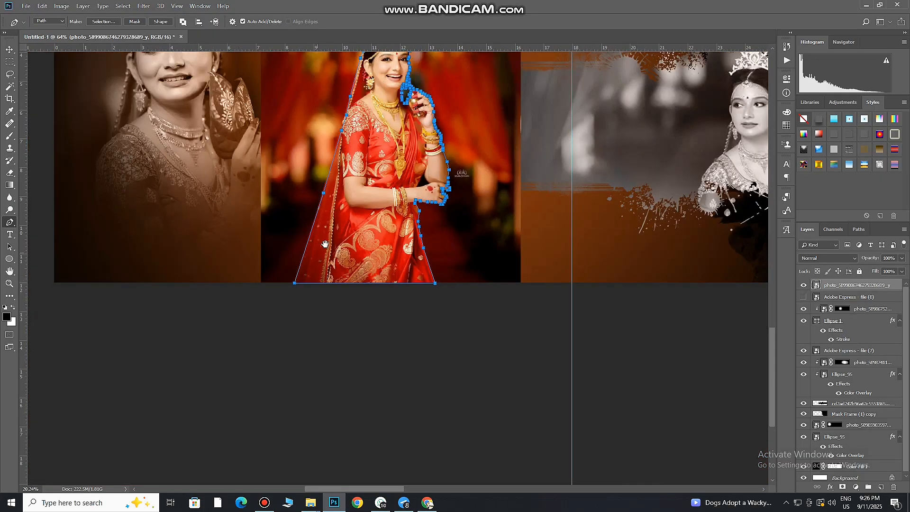
Convert the closed path around the bride into a selection and copy it to a new layer.
drag(363, 190, 357, 301)
right_click(356, 300)
click(397, 329)
click(549, 173)
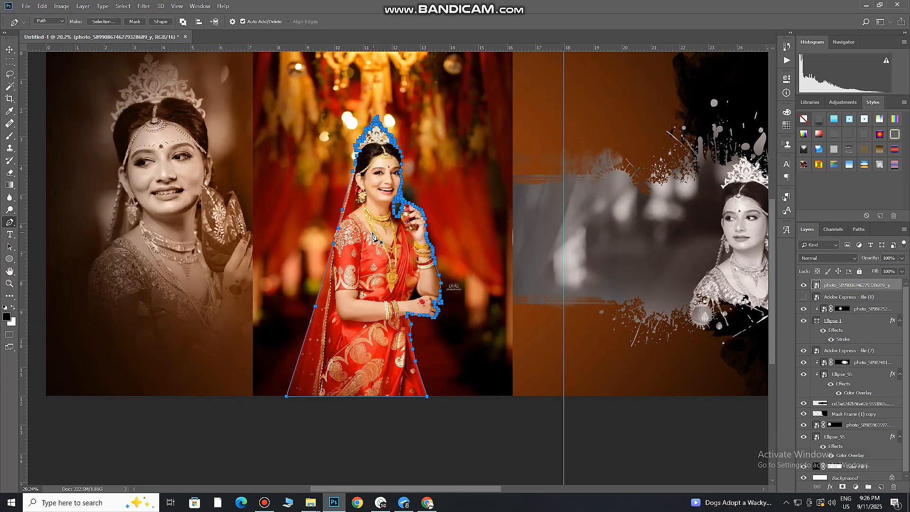
right_click(371, 233)
click(403, 275)
click(501, 138)
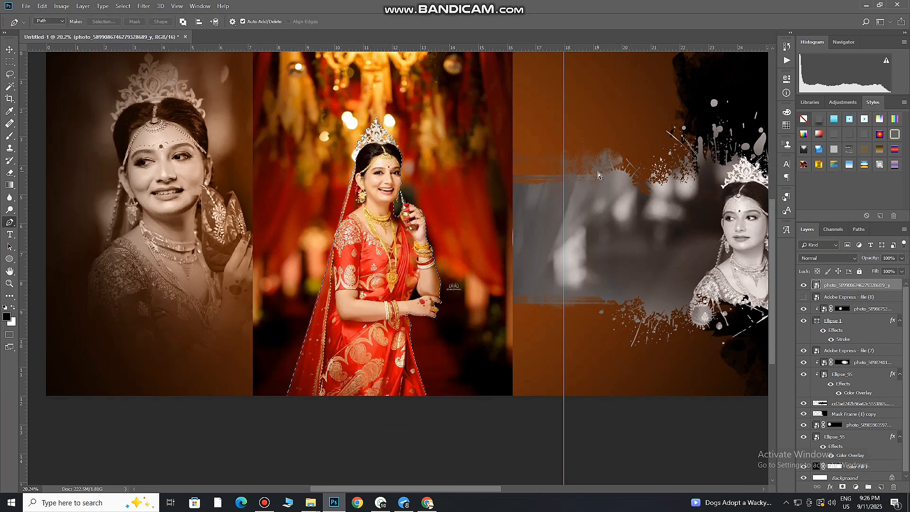
key(ctrl+j)
Hide the original uncut bride photo and move the bride cut-out left so she overlaps the circle's left edge.
click(804, 295)
click(8, 50)
scroll(358, 213, down, 5)
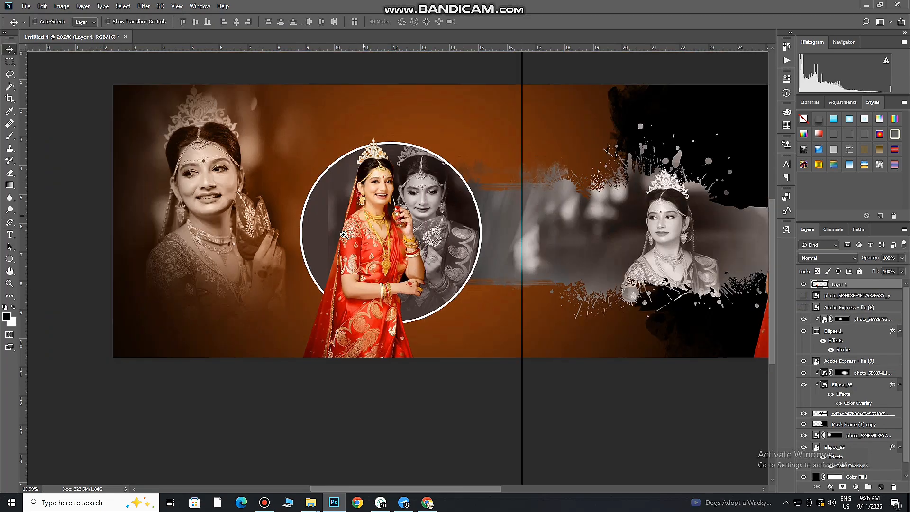
drag(290, 292, 263, 294)
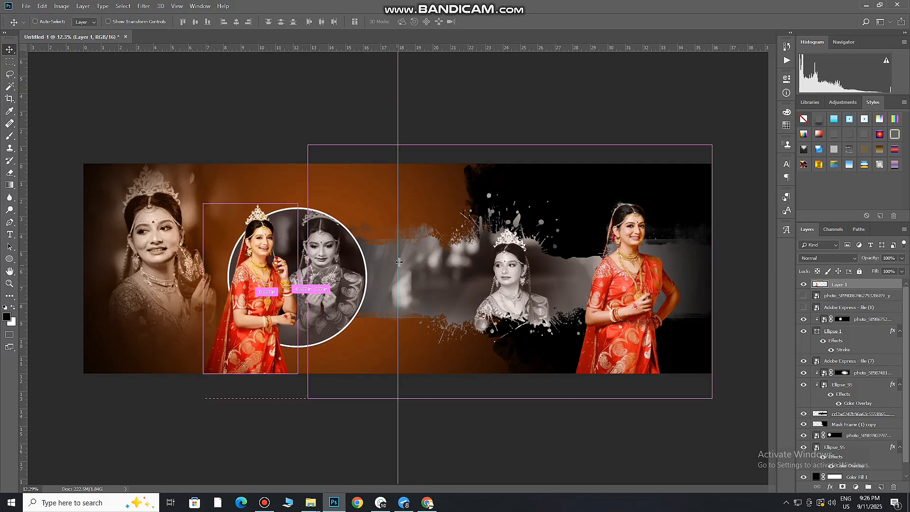
scroll(593, 230, up, 2)
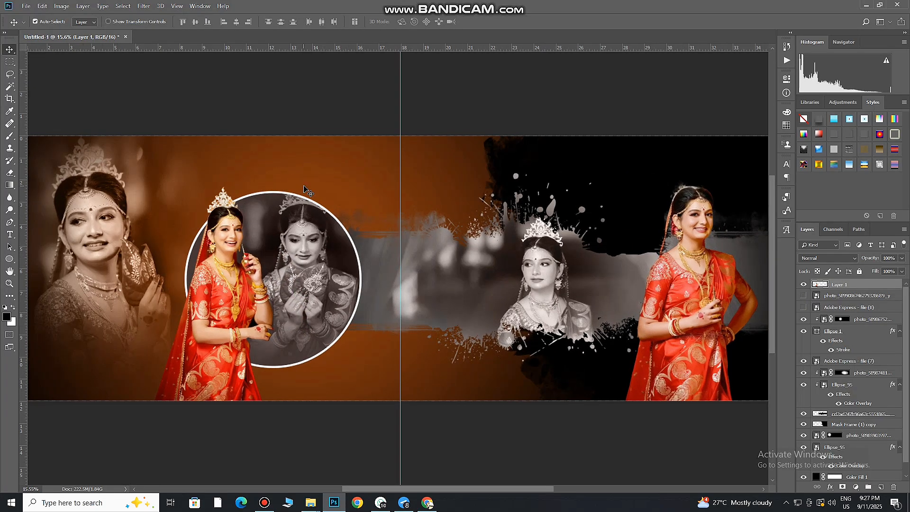
Select the background ellipse layer, then switch to File Explorer and open the text folder inside all item on drive D.
click(415, 186)
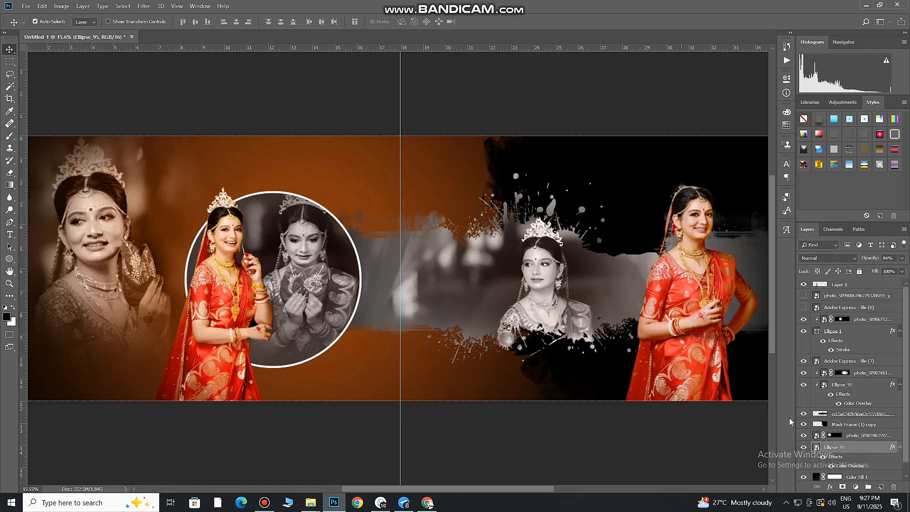
mouse_move(310, 502)
click(451, 463)
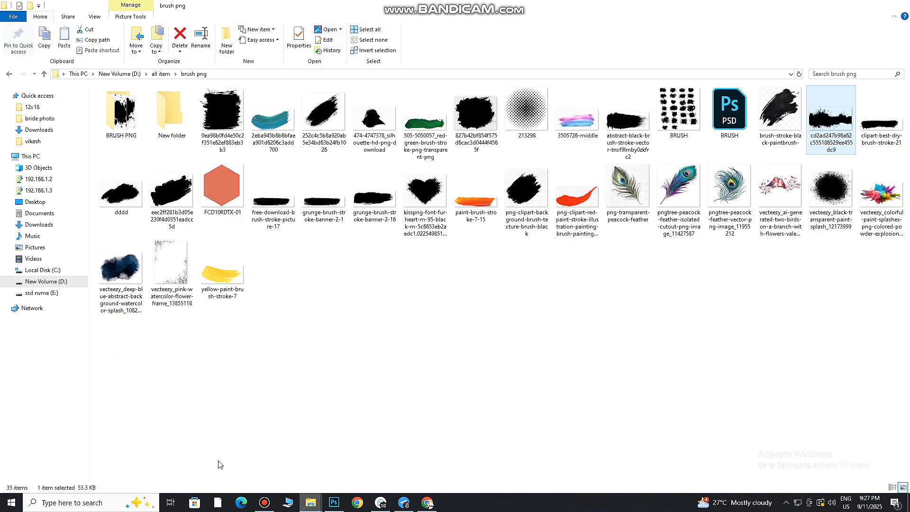
double_click(44, 74)
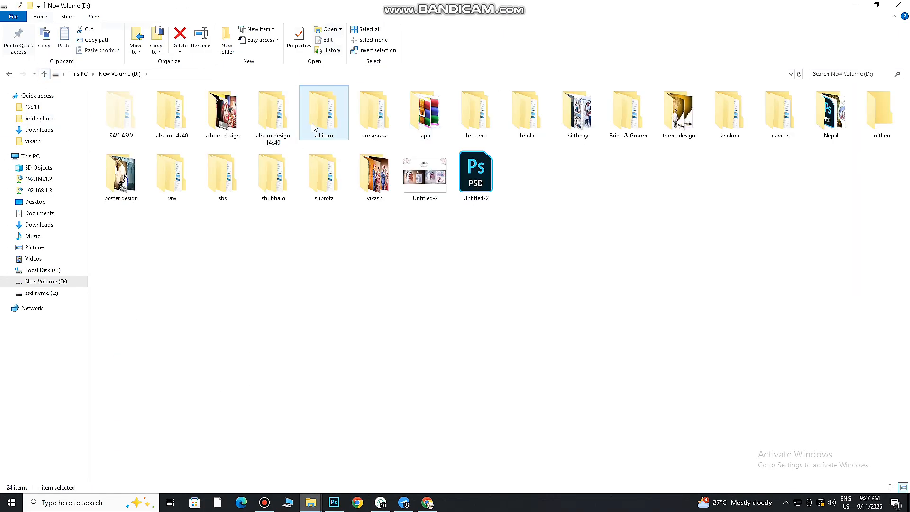
double_click(318, 116)
double_click(811, 116)
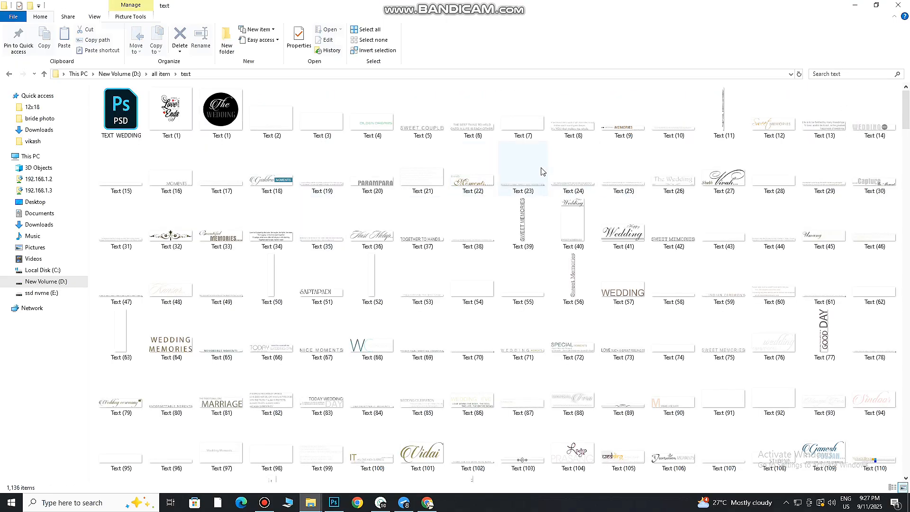
Place the Text (149) Saptapadi verse on the album page, over the orange background around the circle.
scroll(321, 418, down, 10)
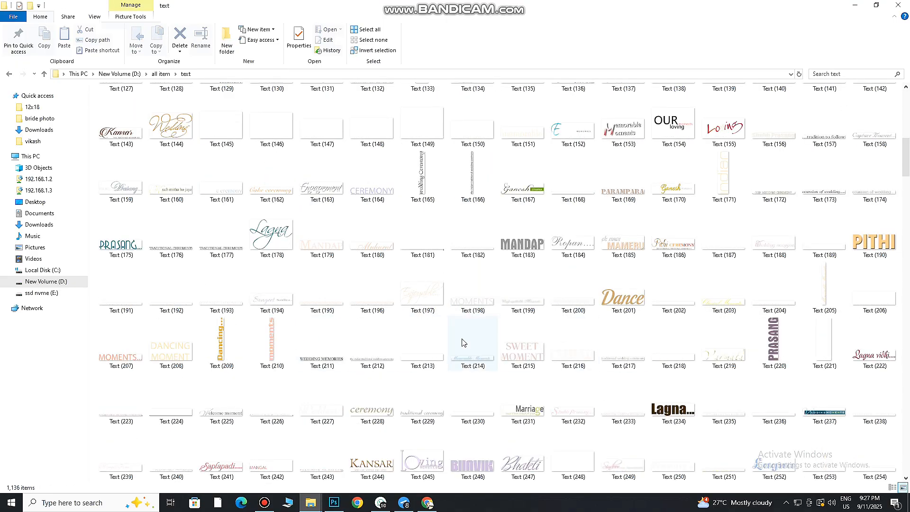
click(221, 127)
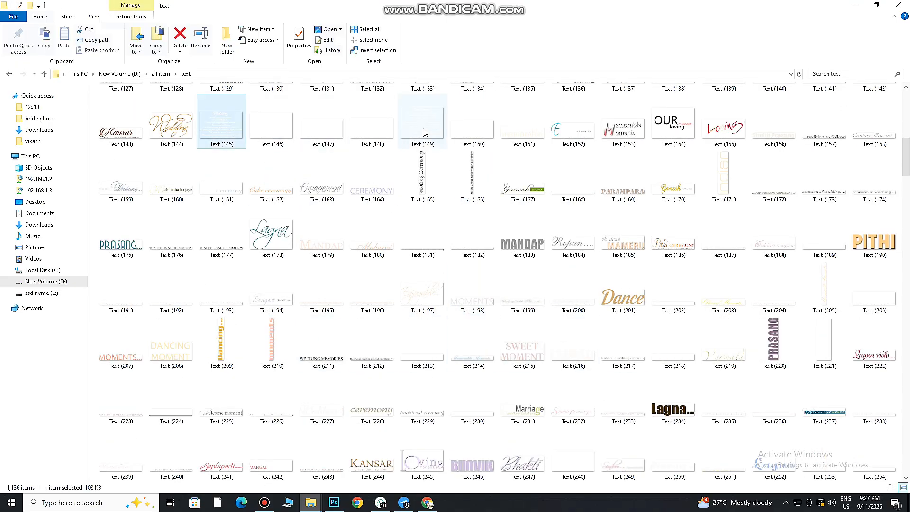
drag(423, 127, 400, 349)
mouse_move(453, 308)
mouse_down()
mouse_move(598, 414)
mouse_move(439, 303)
mouse_up()
click(331, 21)
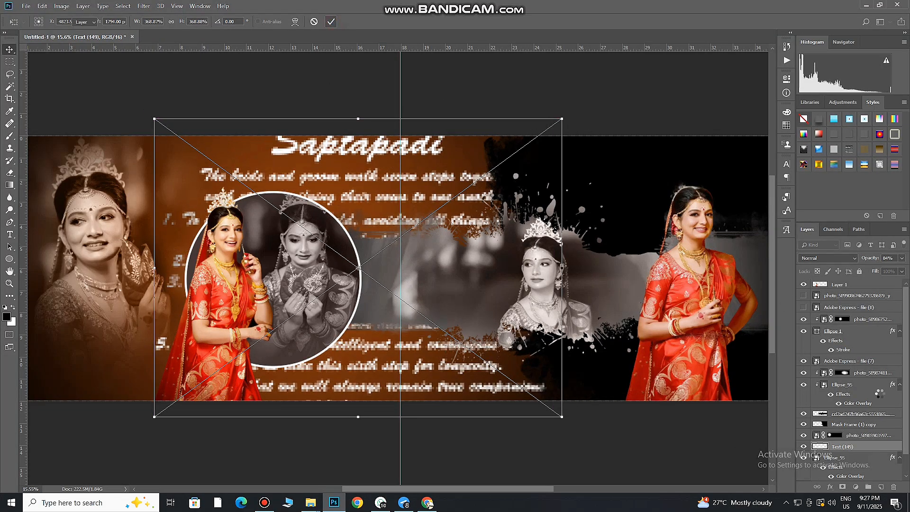
Apply a black Color Overlay to the Saptapadi verse.
double_click(896, 449)
click(563, 307)
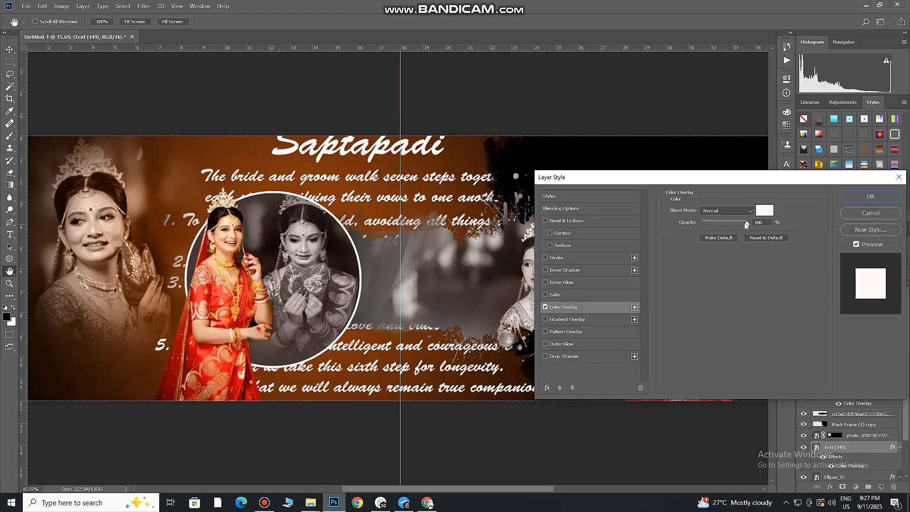
click(765, 210)
click(758, 417)
click(891, 291)
click(848, 200)
Lower the Saptapadi verse layer's opacity to 11%.
click(901, 258)
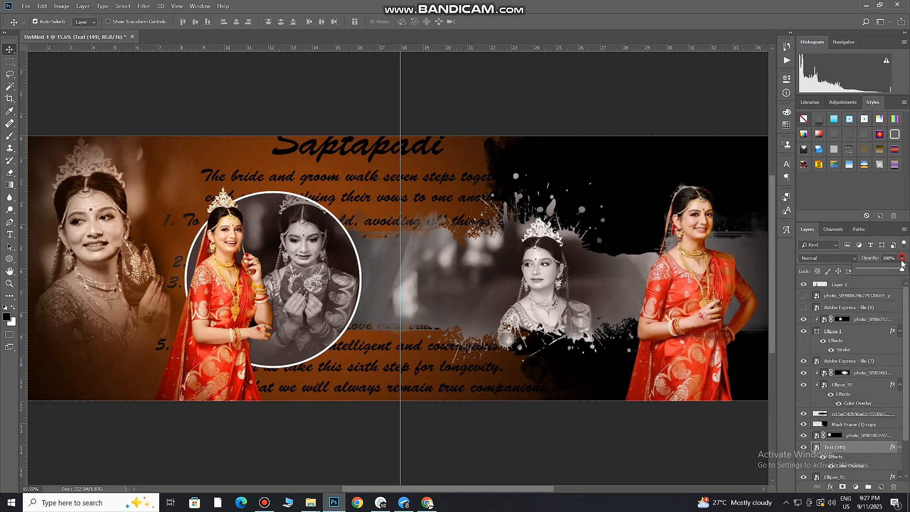
click(866, 268)
drag(868, 271, 863, 269)
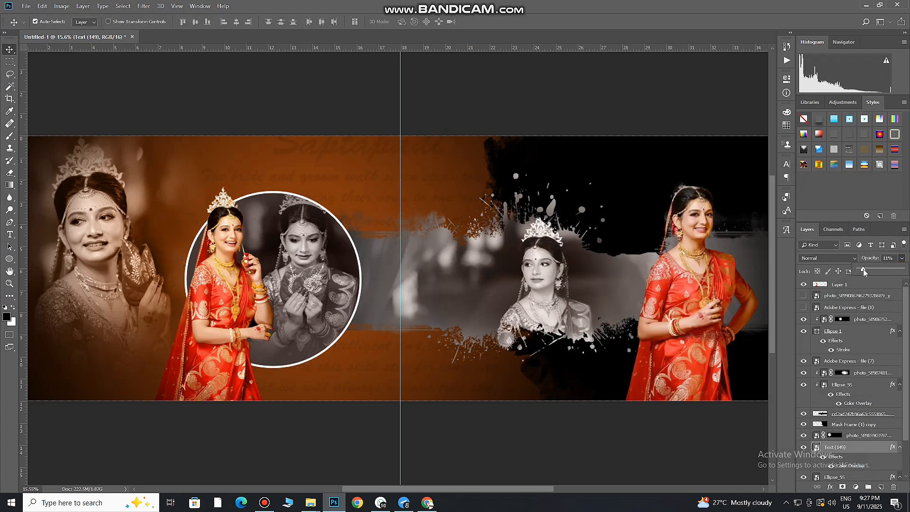
Shrink the faint Saptapadi verse and position it along the page's upper edge, between the circle and the black splatter.
drag(371, 171, 377, 122)
key(ctrl+t)
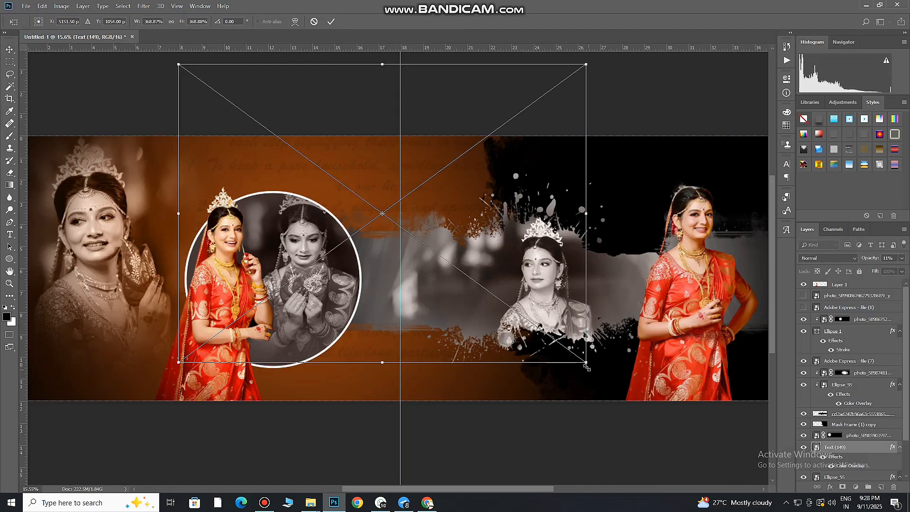
drag(586, 363, 487, 290)
drag(432, 216, 440, 190)
key(Return)
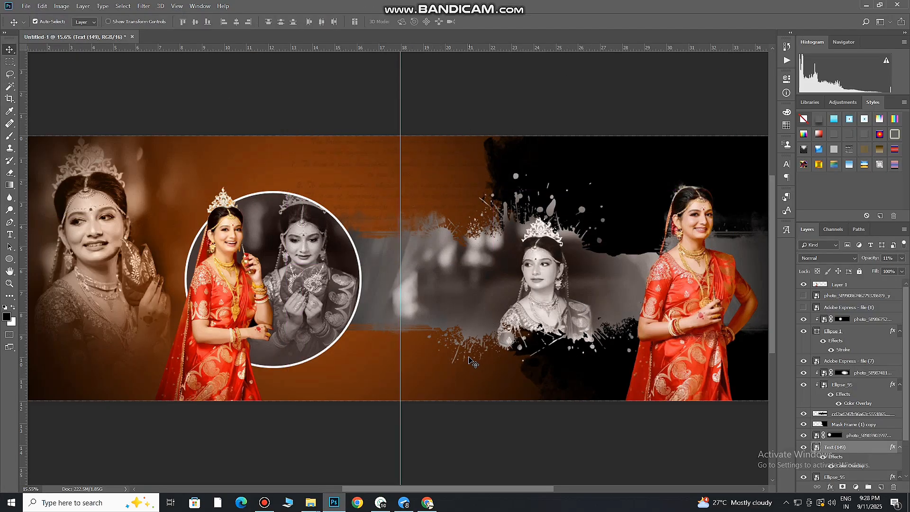
Place the Text (24) quote above Layer 1, near the page's lower edge beneath the grayscale bride in the splatter frame.
click(334, 502)
click(334, 502)
click(835, 286)
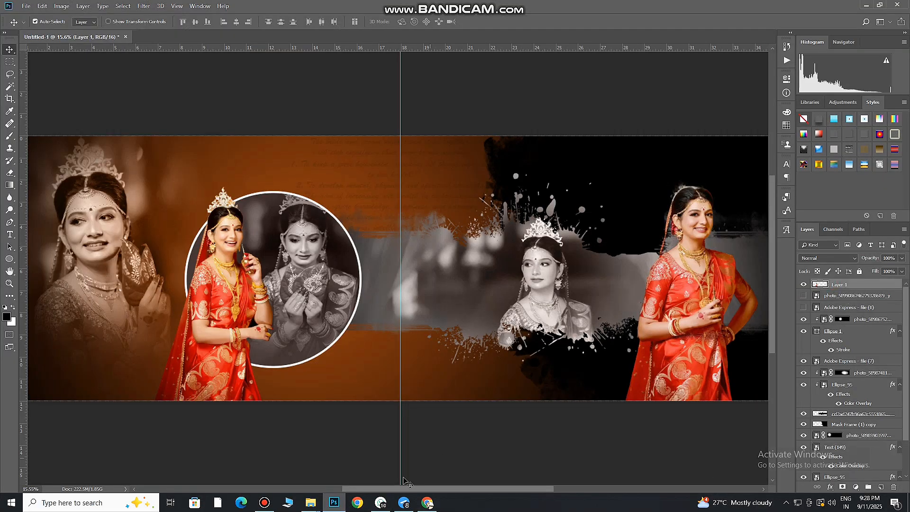
click(334, 502)
scroll(473, 157, up, 3)
drag(580, 163, 518, 389)
key(Return)
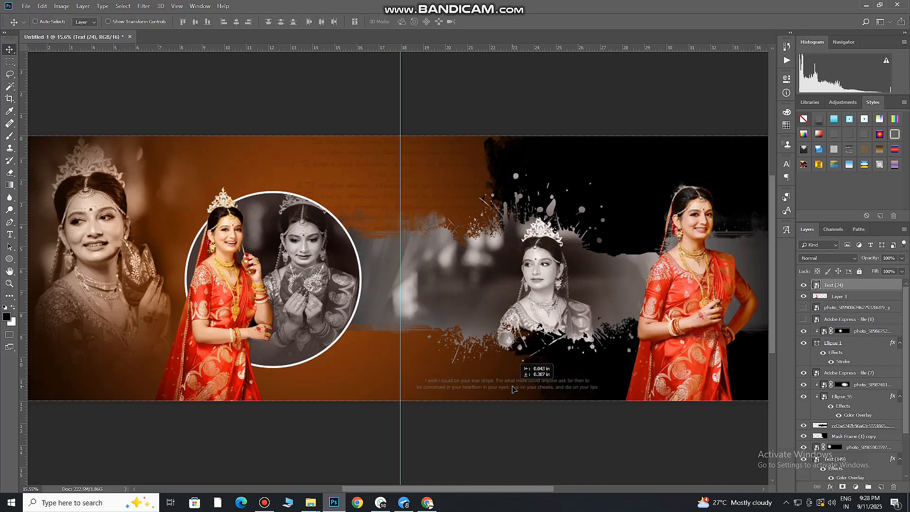
Apply a white Color Overlay to the Text (24) quote.
double_click(858, 285)
click(564, 307)
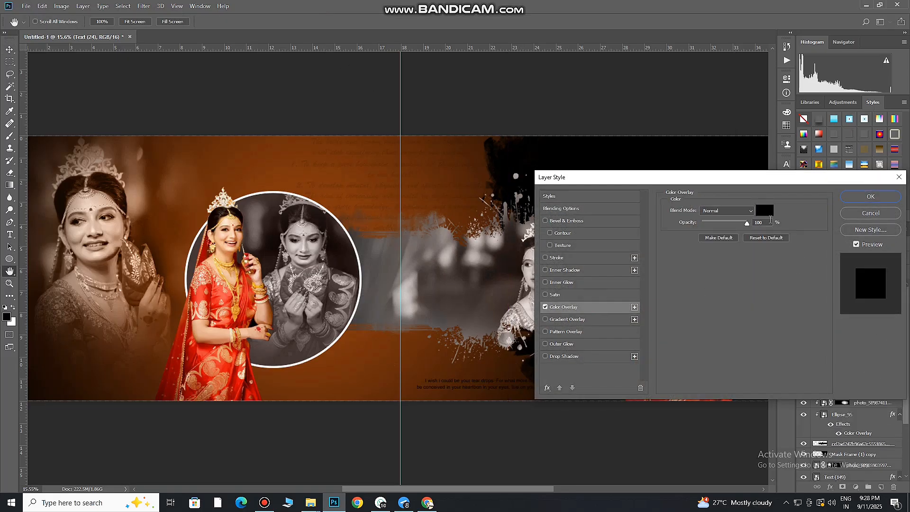
click(765, 210)
click(659, 298)
click(874, 293)
click(871, 196)
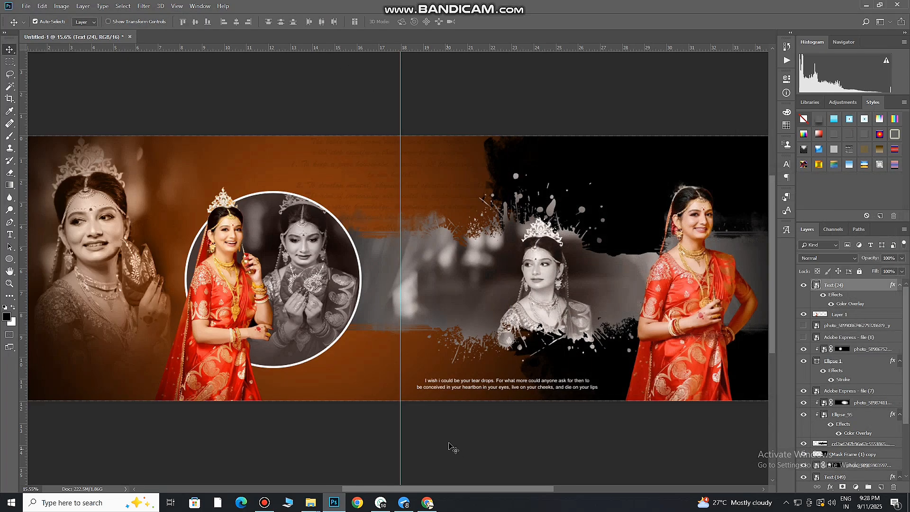
Place the Text (3) "TO MY BRIDE..." title in the page's lower-left corner, beneath the large faded portrait.
mouse_move(310, 503)
click(199, 467)
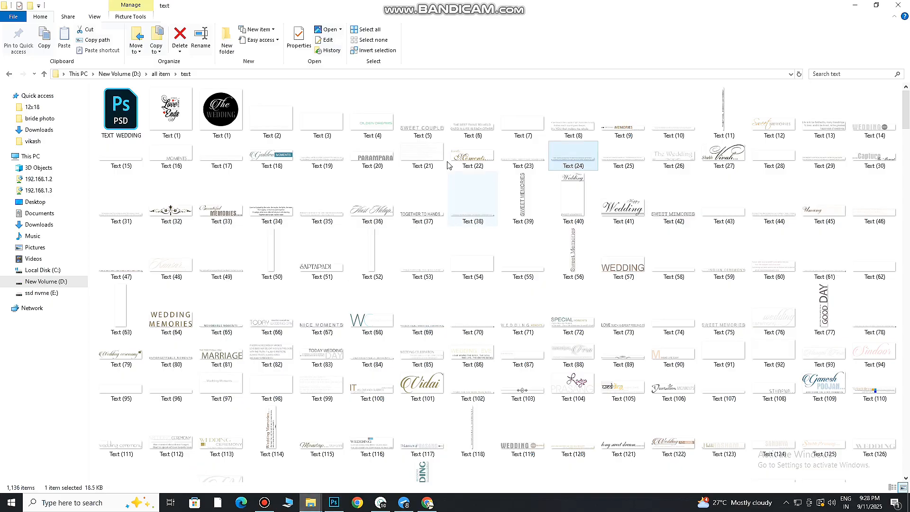
drag(333, 125, 115, 369)
click(330, 22)
scroll(204, 344, left, 2)
drag(189, 385, 168, 387)
click(311, 503)
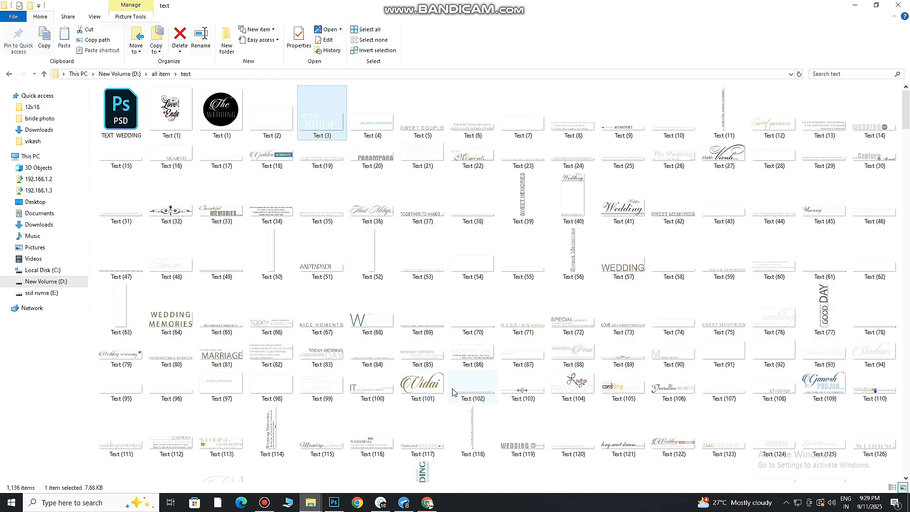
click(334, 503)
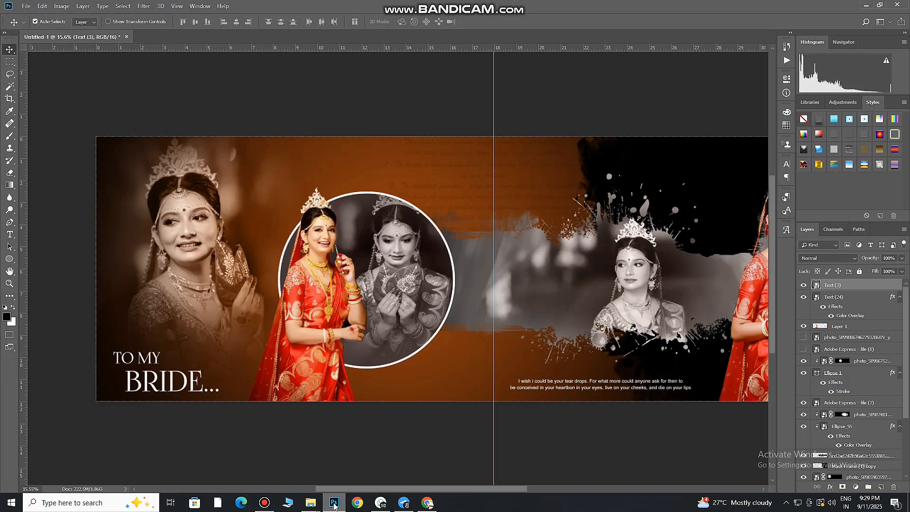
click(334, 504)
Open Bengali Wedding Text Png.psd from the BENGALI TEXT folder inside all item on drive D.
mouse_move(311, 505)
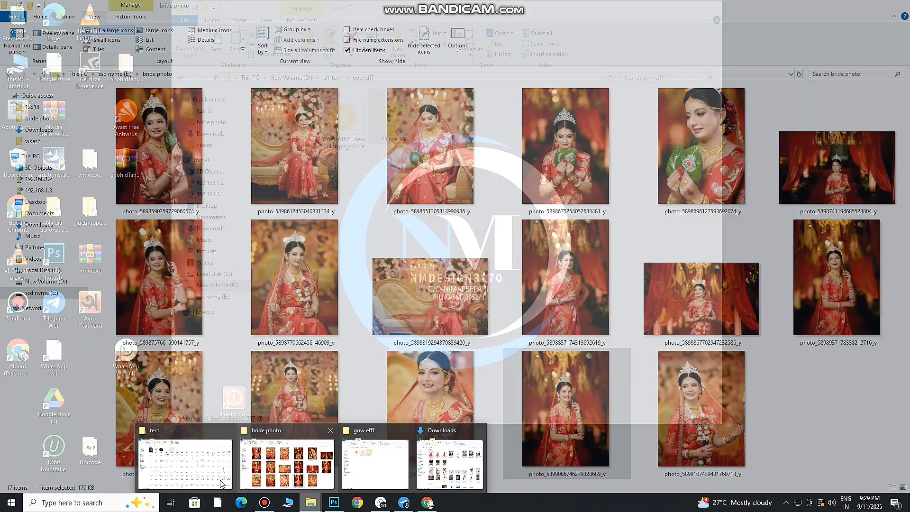
click(185, 462)
click(44, 74)
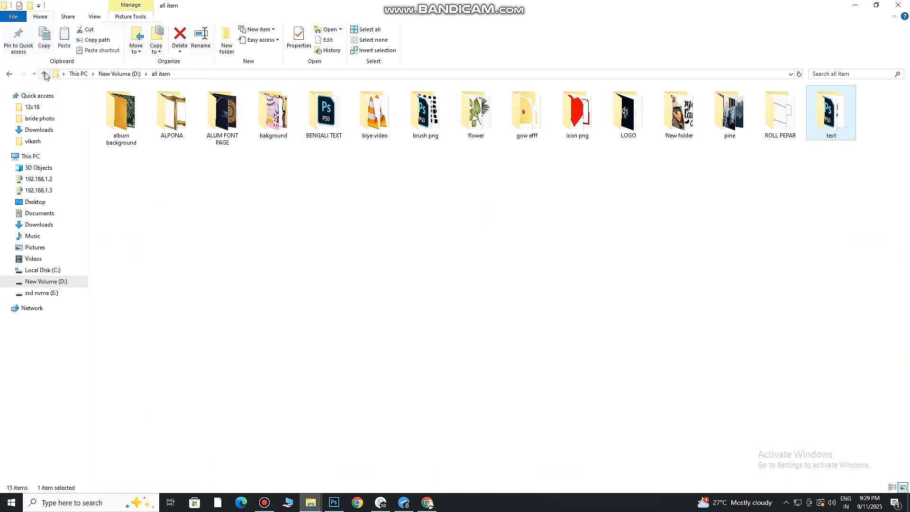
click(45, 75)
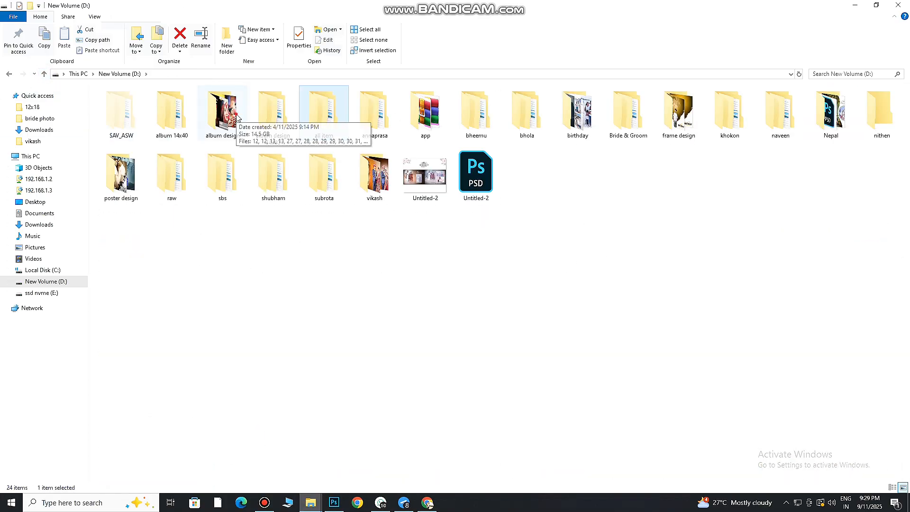
double_click(237, 113)
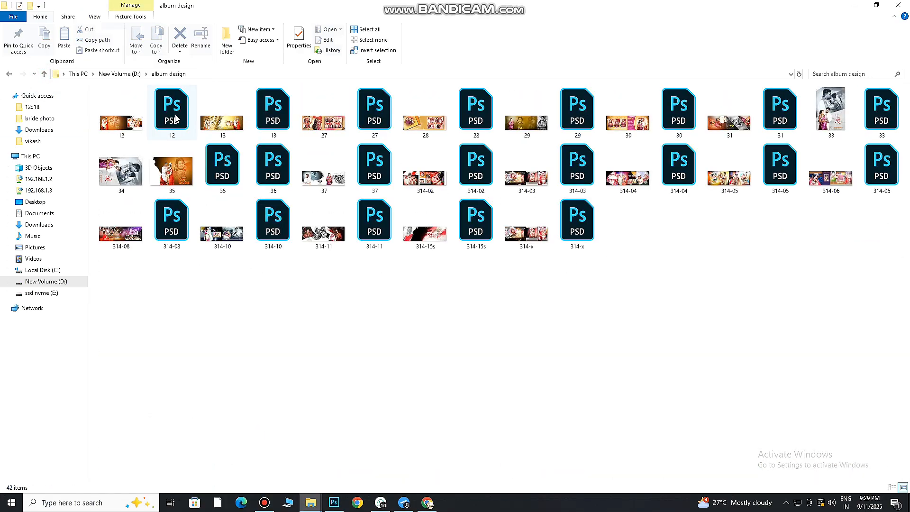
click(45, 75)
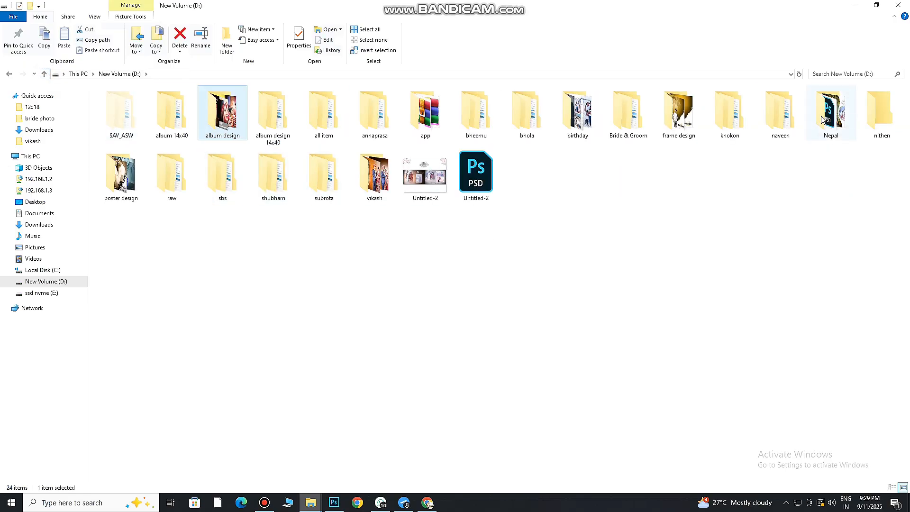
double_click(302, 123)
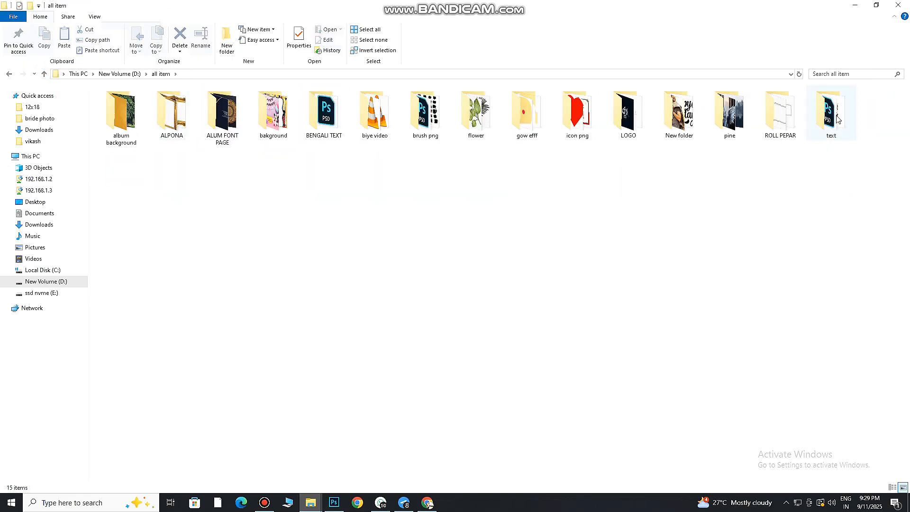
double_click(327, 114)
double_click(126, 118)
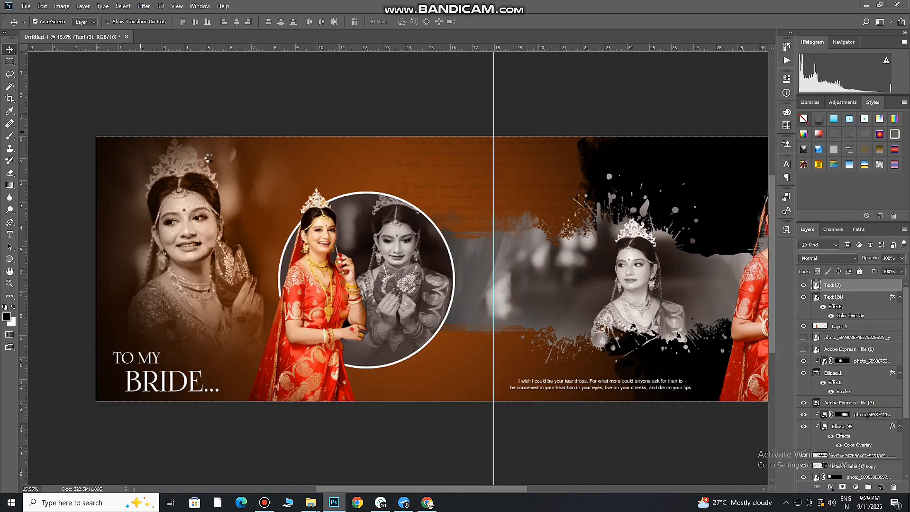
Copy the grey "এসো কাছে" lettering into the album page and position it above the circle's upper right.
scroll(317, 212, down, 5)
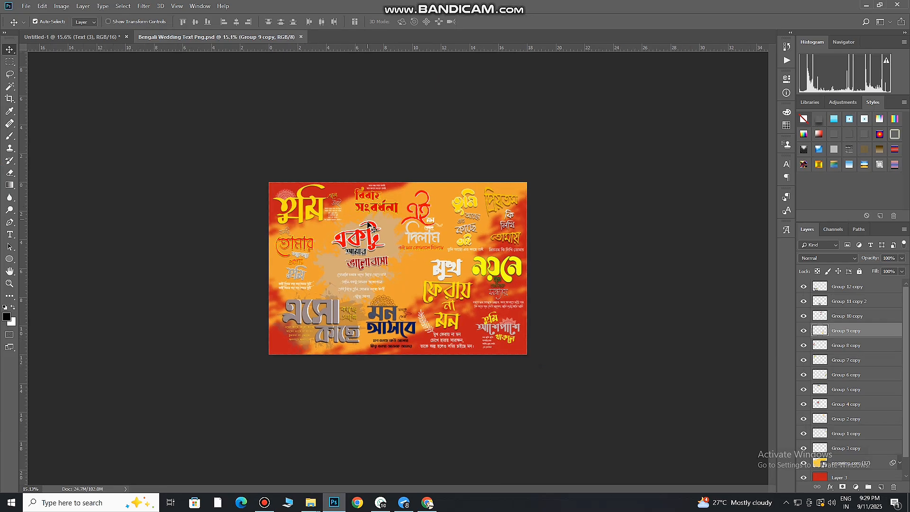
drag(325, 310, 479, 198)
click(444, 194)
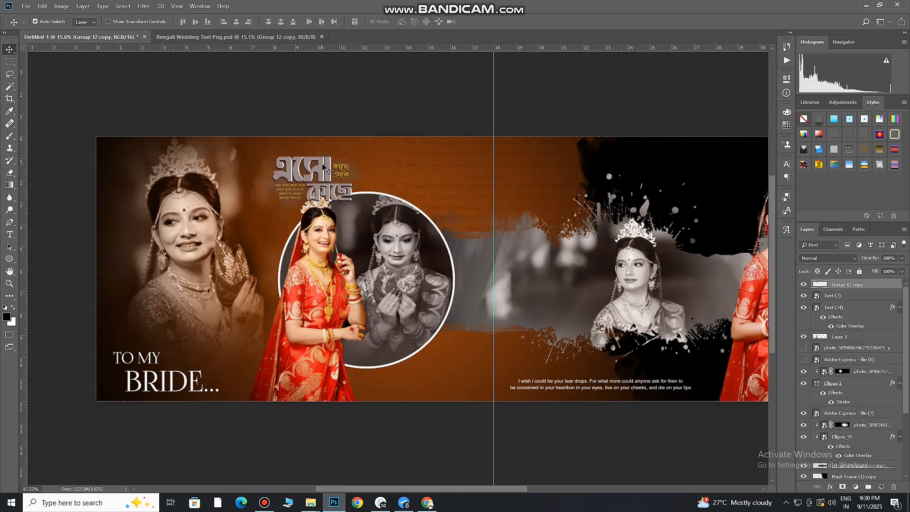
drag(326, 167, 456, 159)
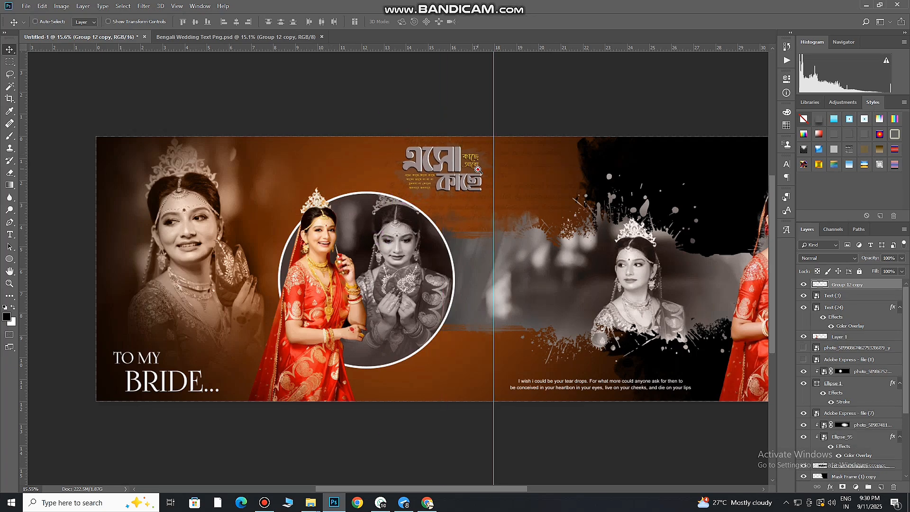
scroll(478, 169, up, 5)
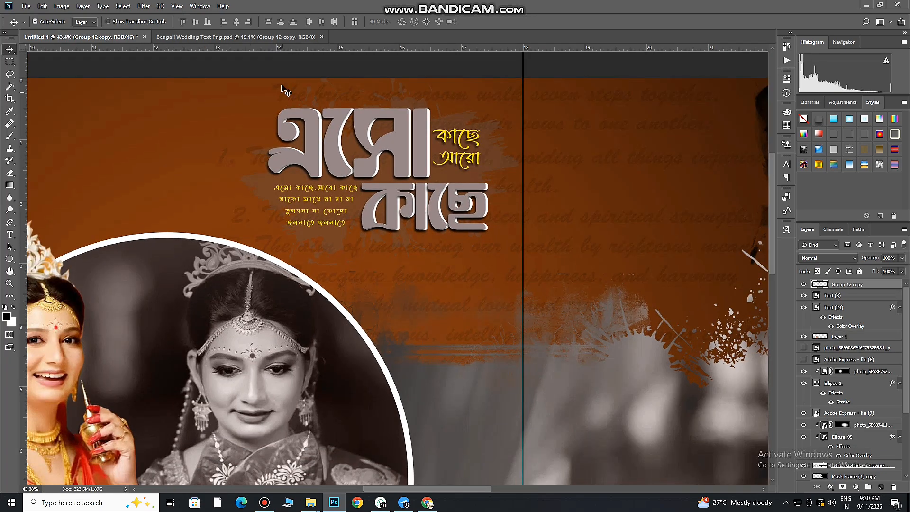
Copy the yellow "তুমি" lettering from the Bengali text file into the album page and hide the "এসো কাছে" lettering.
click(267, 37)
drag(299, 199, 351, 206)
click(448, 196)
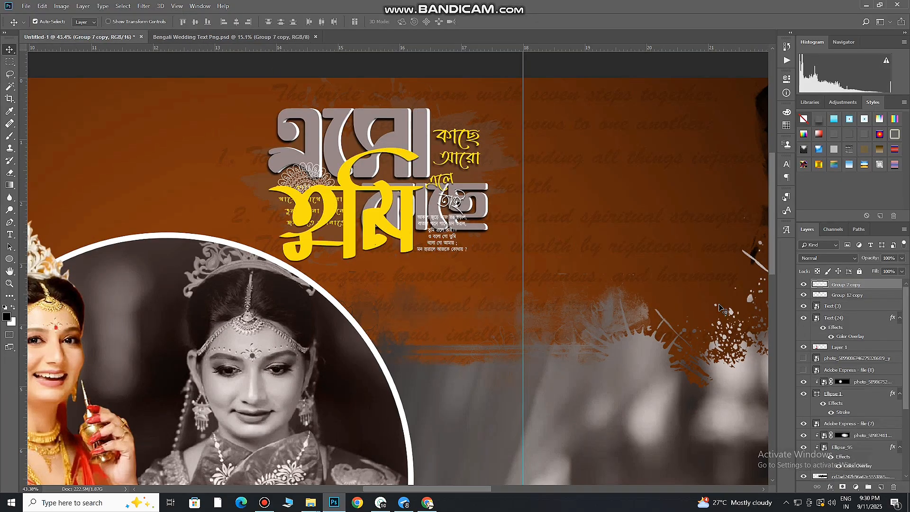
click(803, 295)
Enlarge the "তুমি" lettering to 128.57% and position it just above the circular frame.
drag(347, 188, 346, 158)
key(ctrl+t)
drag(466, 232, 494, 248)
drag(458, 208, 474, 193)
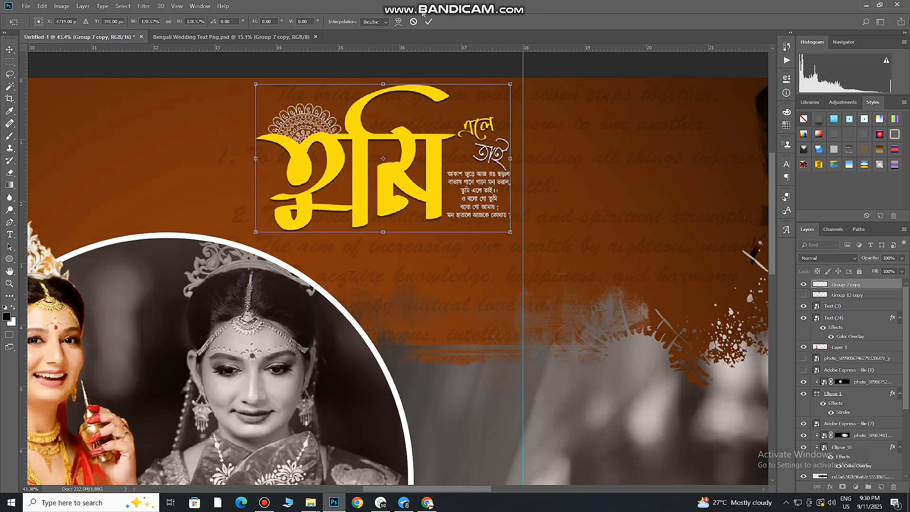
click(428, 21)
drag(413, 168, 366, 193)
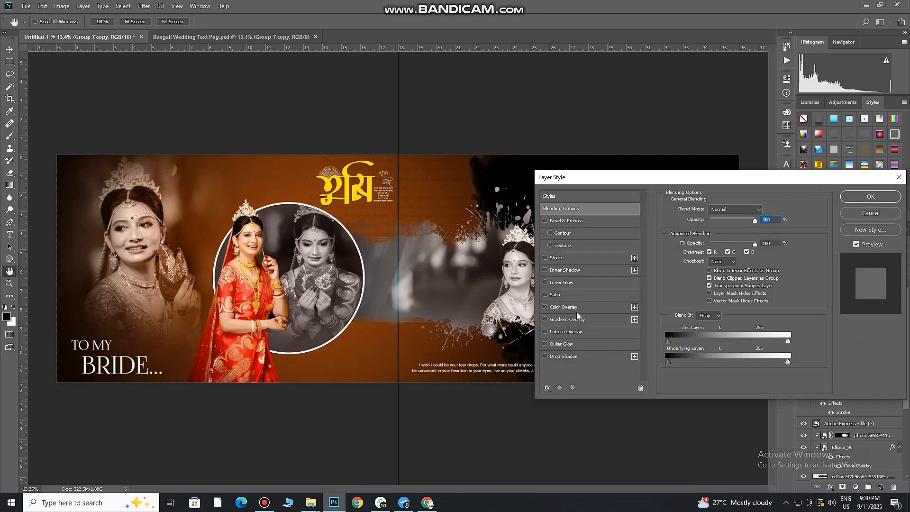
Apply a white Color Overlay to the "তুমি" lettering and nudge it slightly up and to the left above the circular frame.
click(577, 307)
click(764, 208)
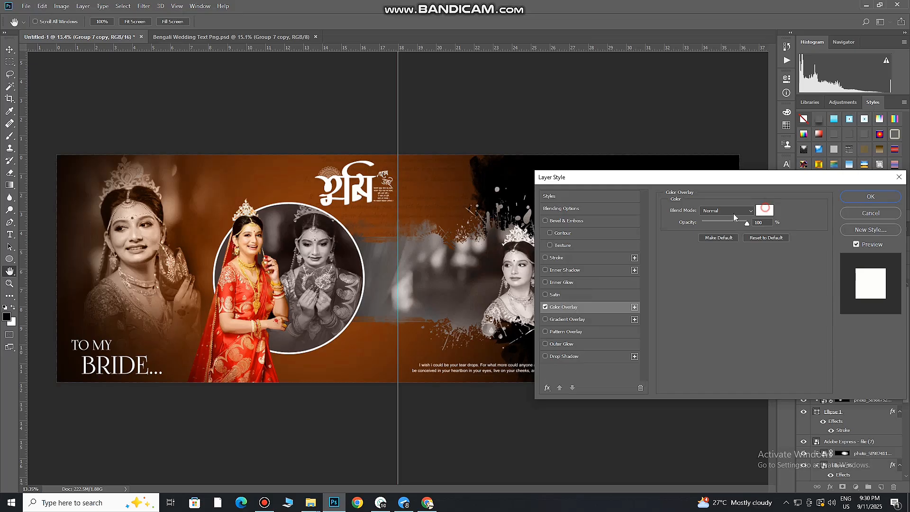
click(245, 293)
click(238, 342)
click(777, 298)
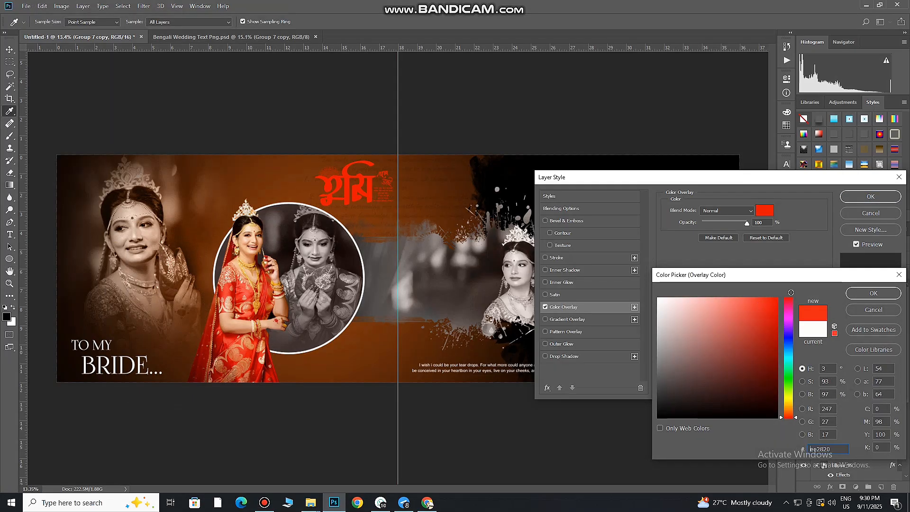
click(658, 299)
click(860, 294)
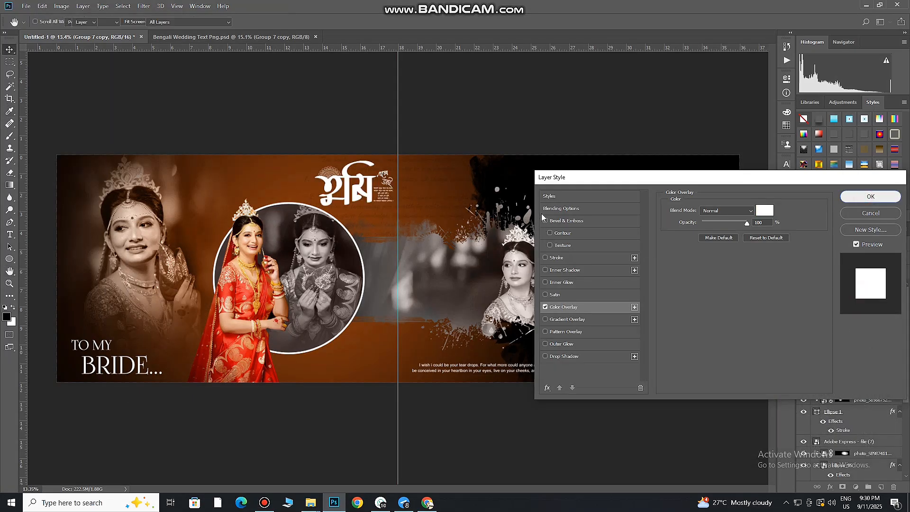
click(871, 196)
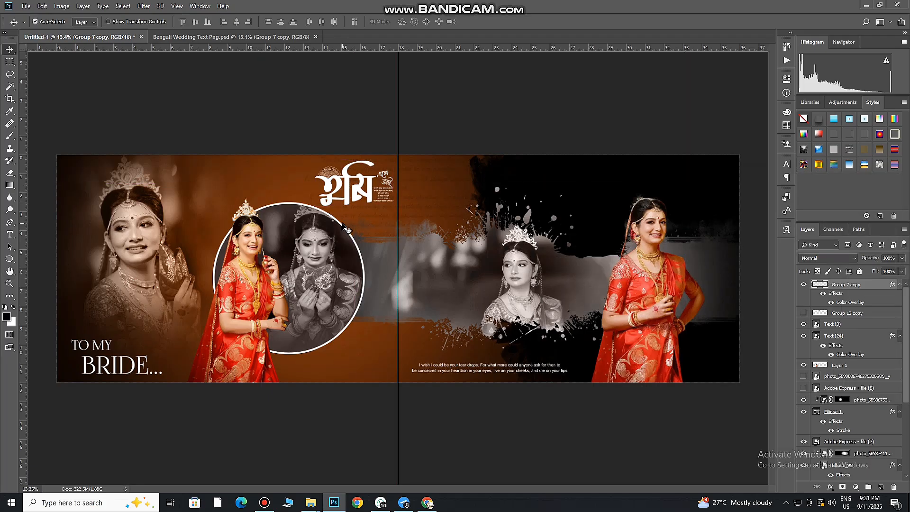
drag(349, 177, 342, 174)
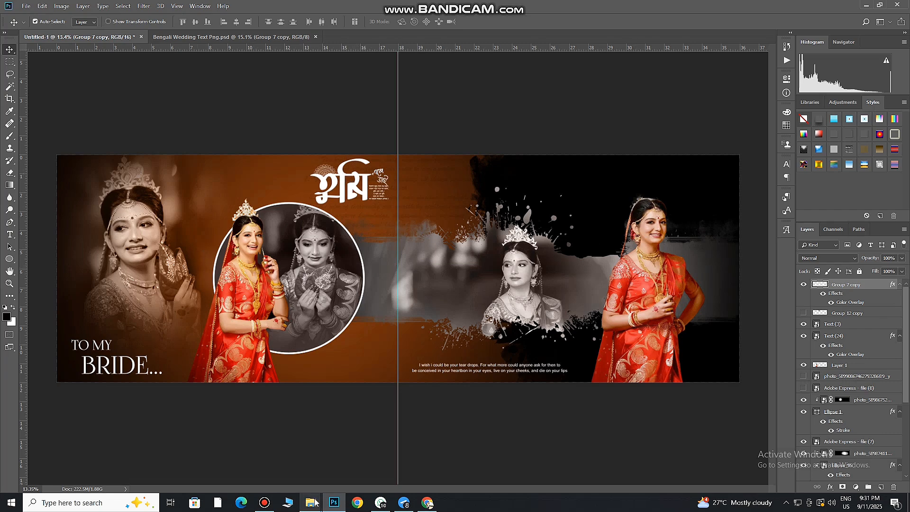
Preview the cut-out bride image Adobe Express - file (9) from the Downloads folder, then return to the album page.
mouse_move(315, 501)
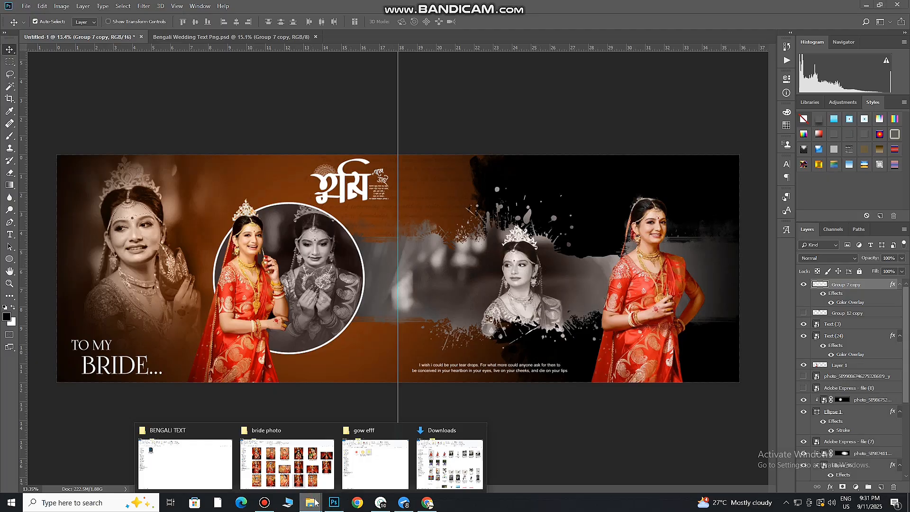
click(448, 457)
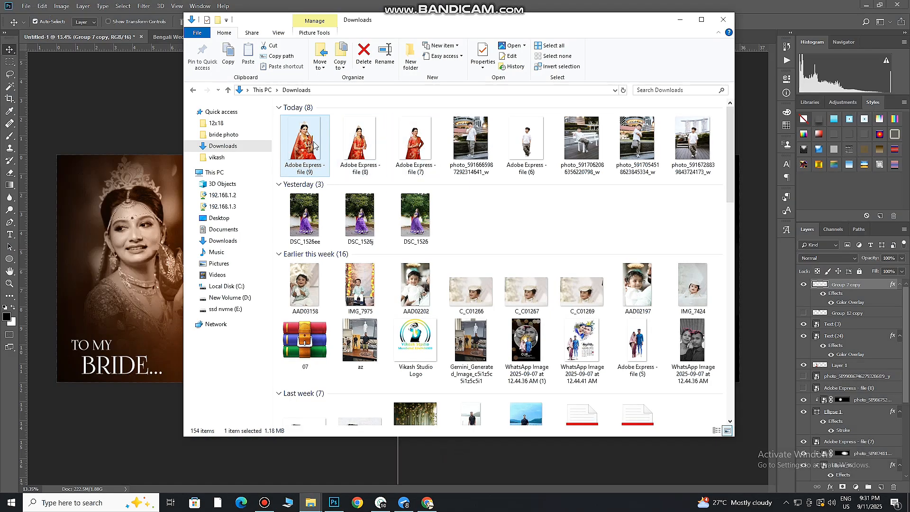
key(Return)
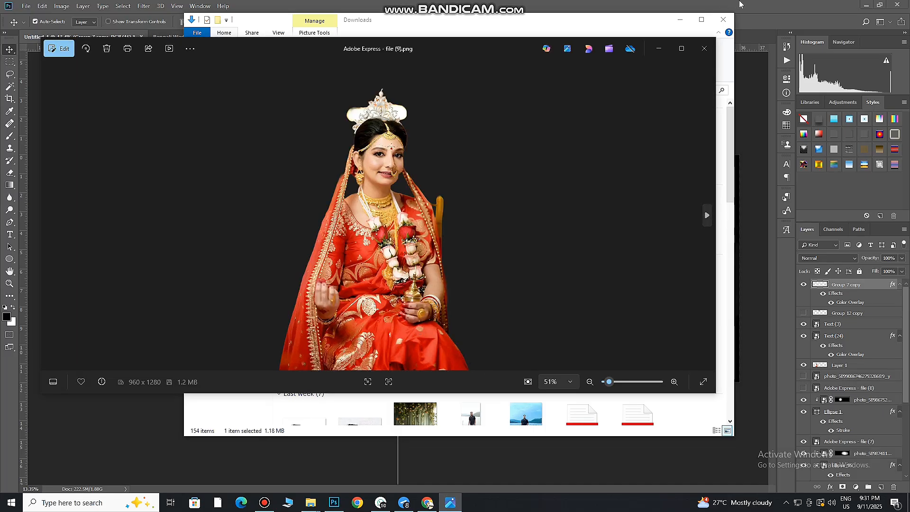
click(704, 48)
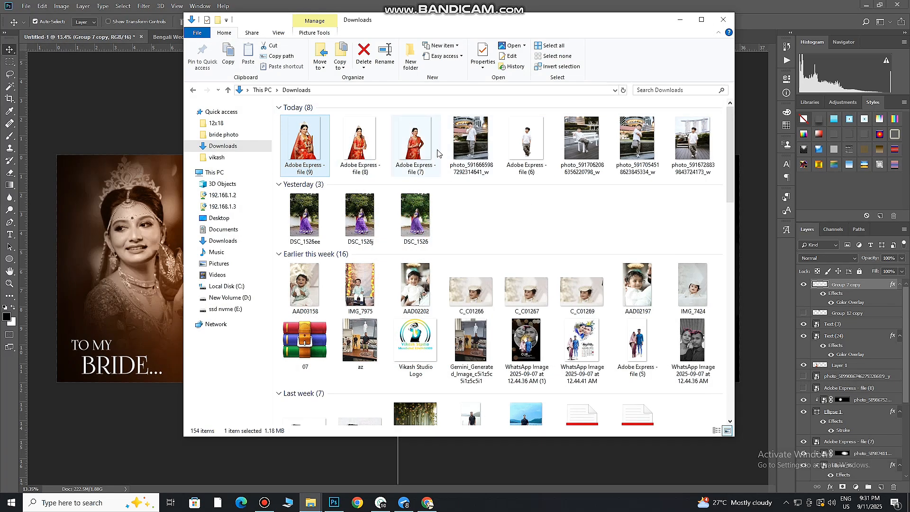
click(680, 19)
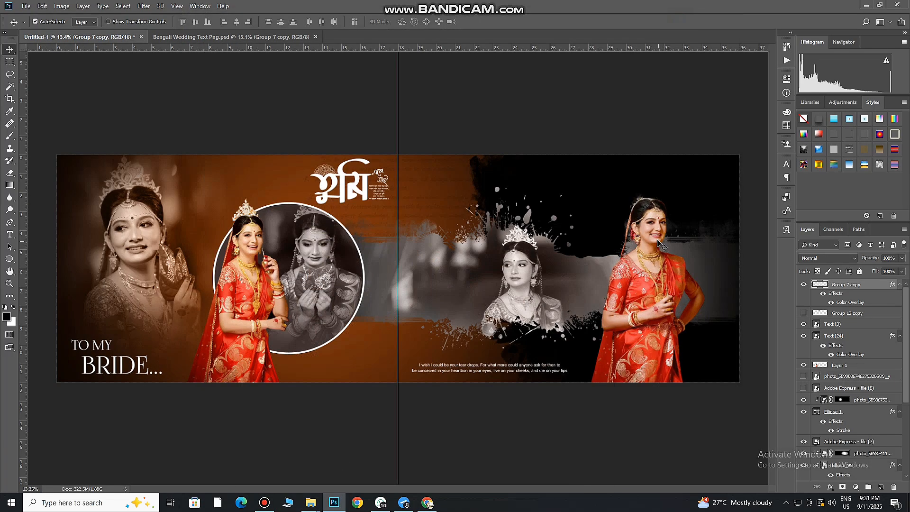
Lower the opacity of the black Mask Frame (1) copy layer behind the standing bride to 52%.
click(654, 242)
scroll(654, 242, up, 8)
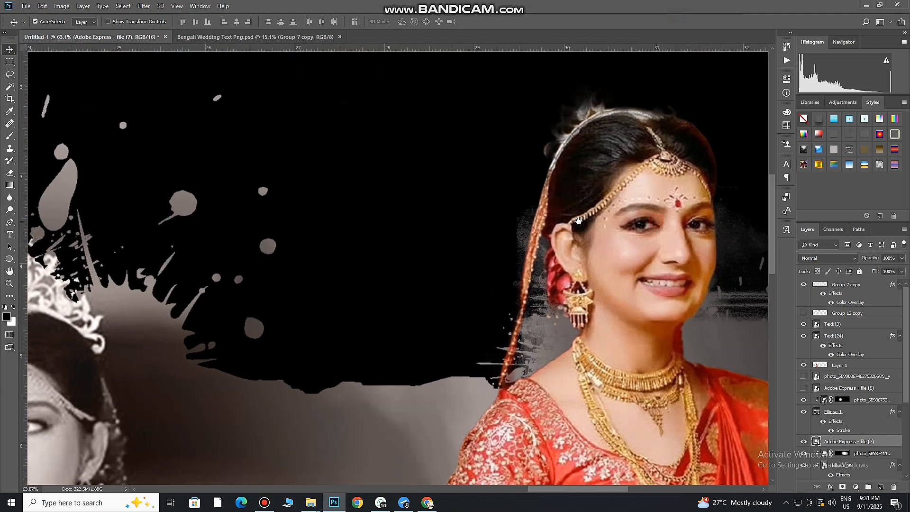
scroll(567, 220, down, 9)
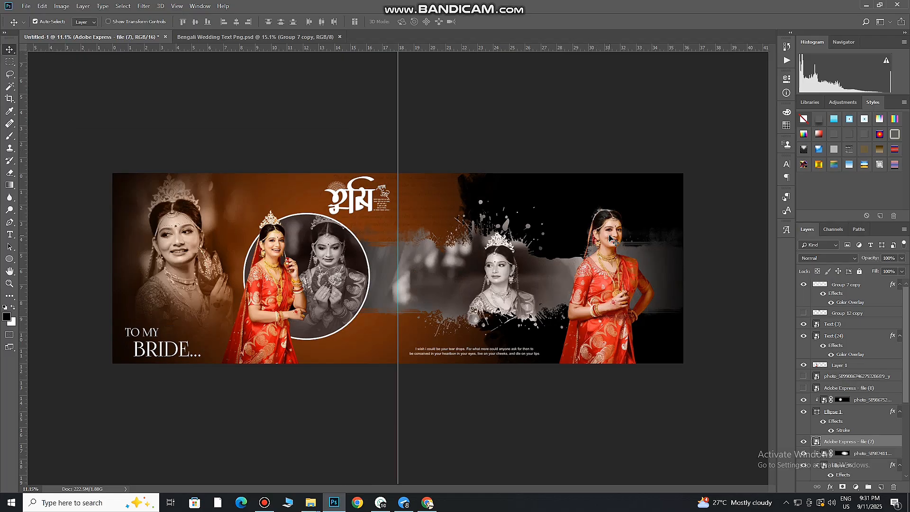
click(611, 240)
click(902, 258)
drag(902, 268, 880, 270)
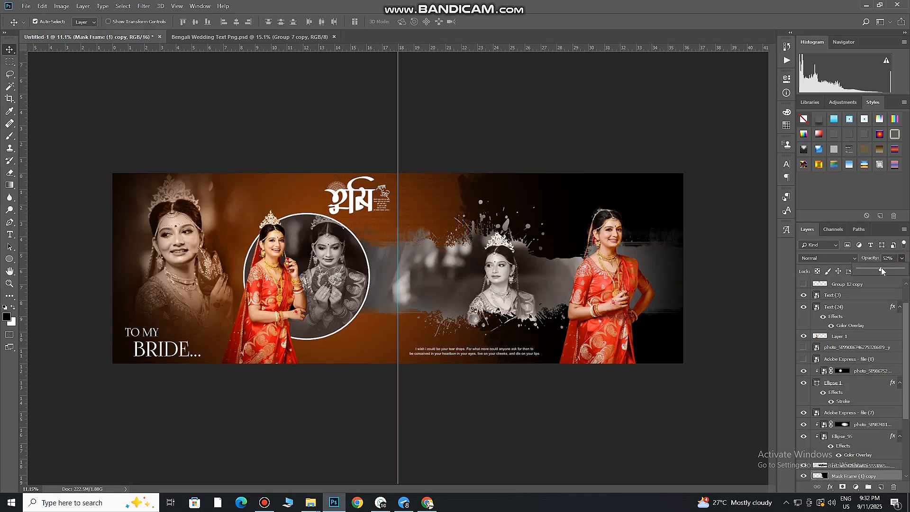
Shift the monochrome bride photo inside the splatter shape slightly left and up.
drag(509, 278, 497, 273)
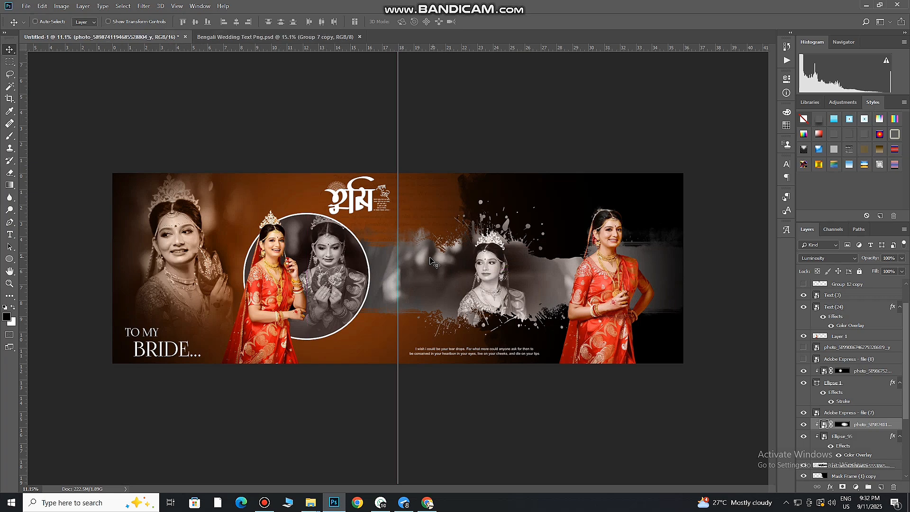
scroll(385, 253, down, 1)
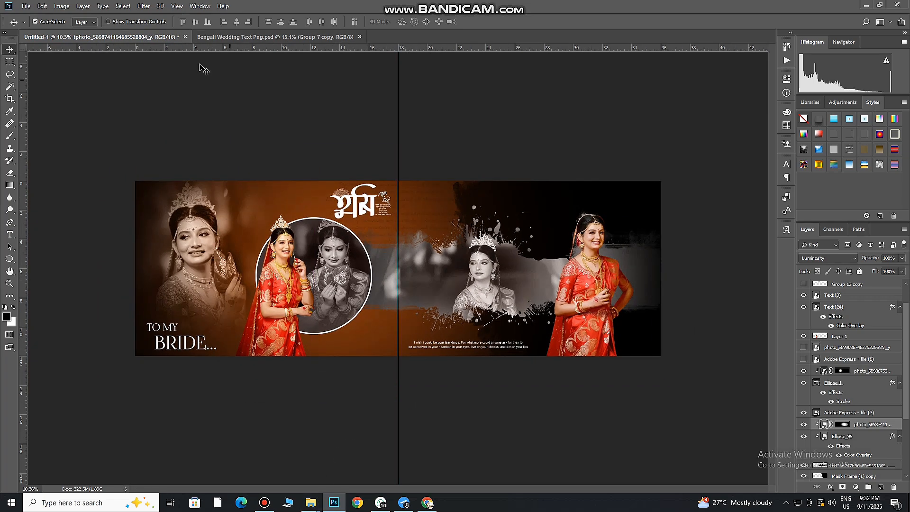